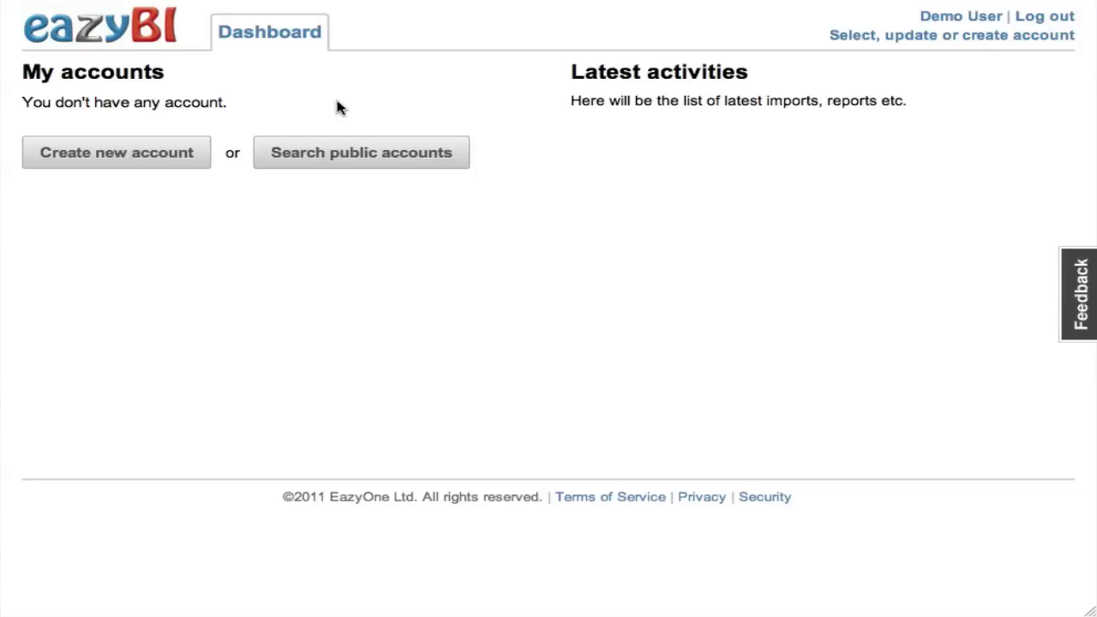
Create a new eazyBI account named 'Sales demo'
left_click(100, 153)
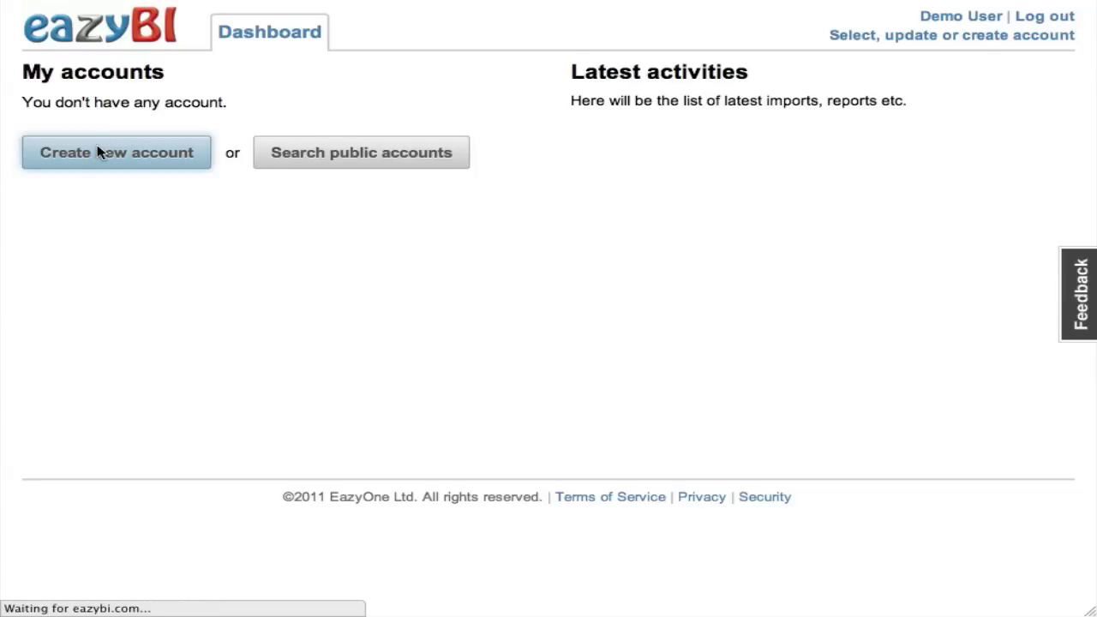
type("Sale")
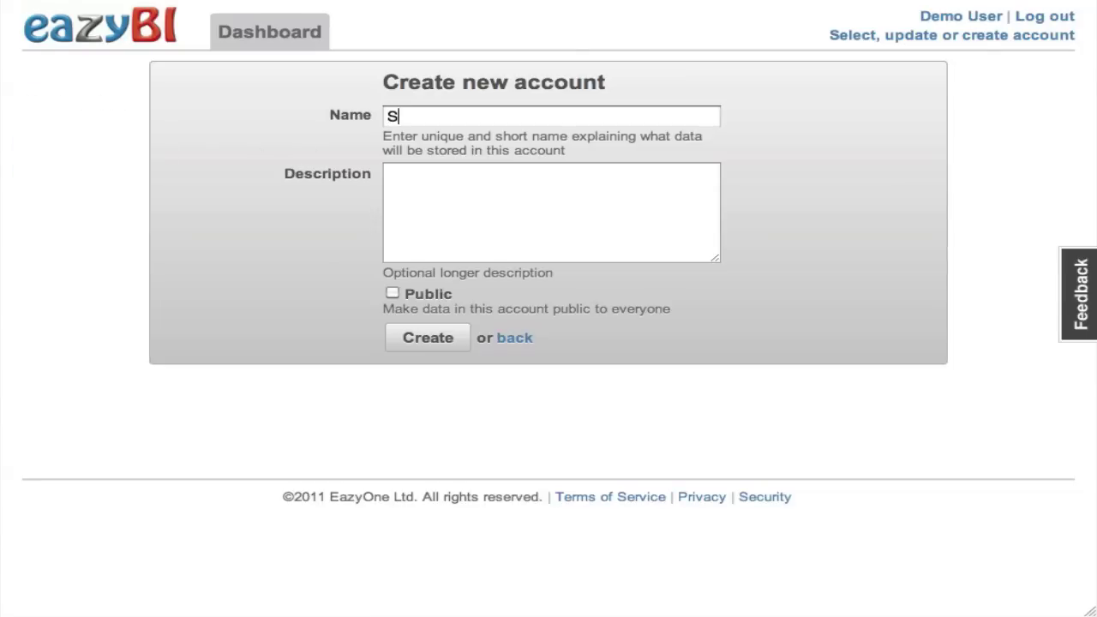
type("s demo")
left_click(454, 349)
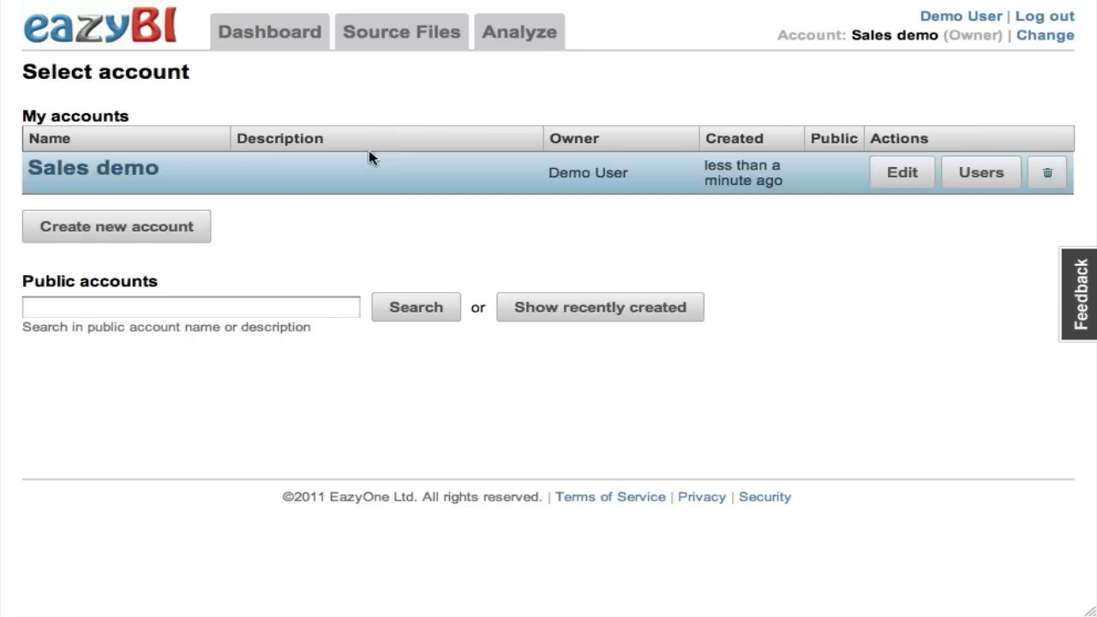
Upload sales1997-01.csv as a source file and open its import preview
left_click(413, 31)
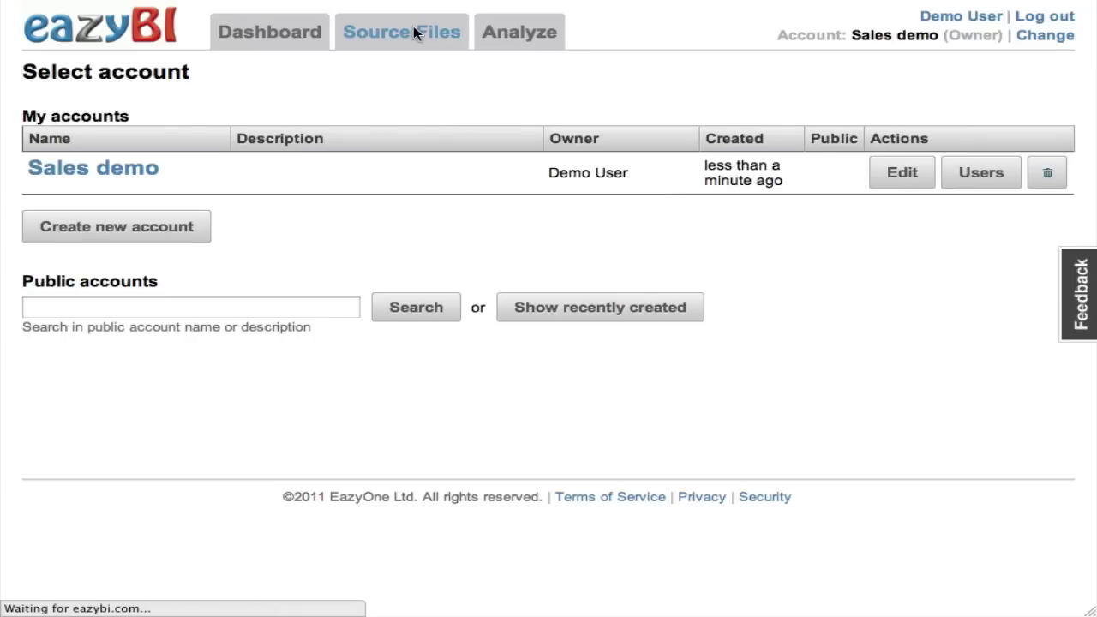
left_click(80, 142)
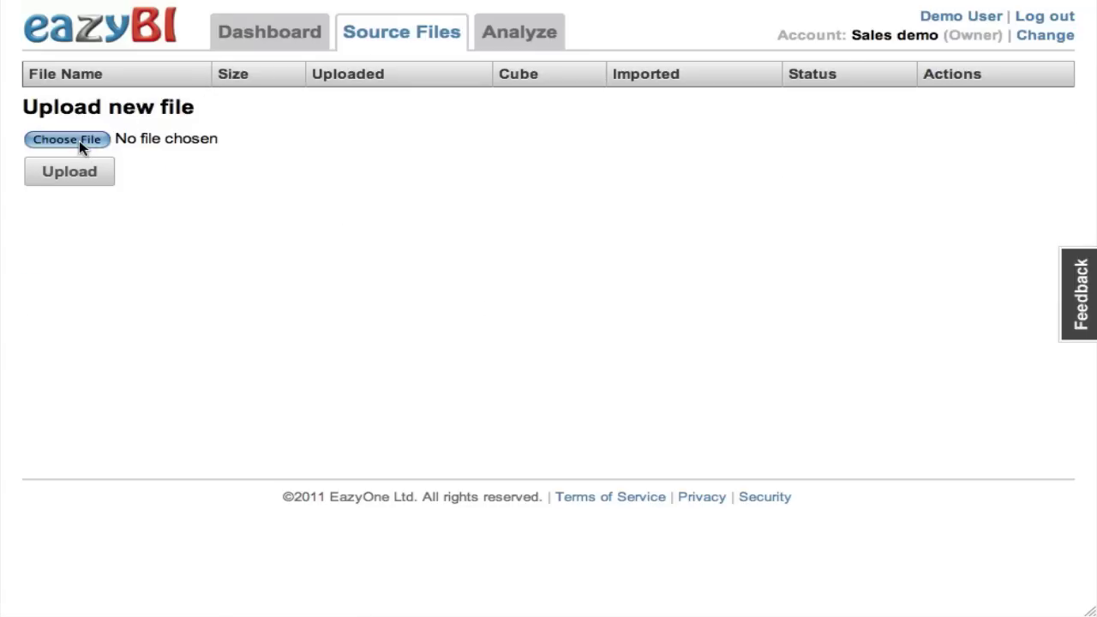
left_click(498, 51)
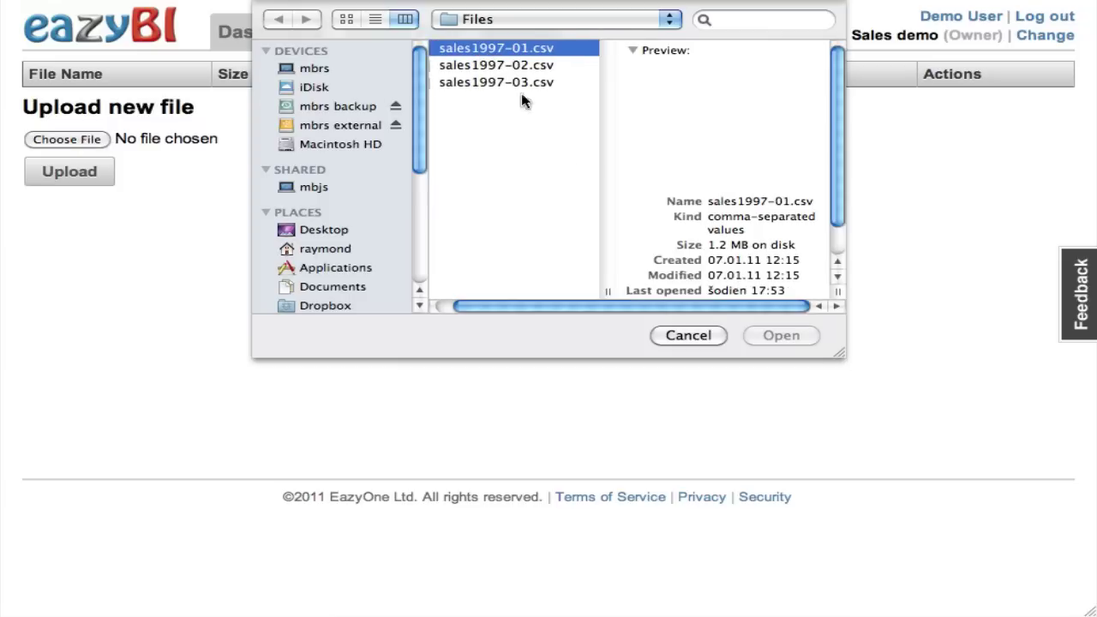
left_click(793, 337)
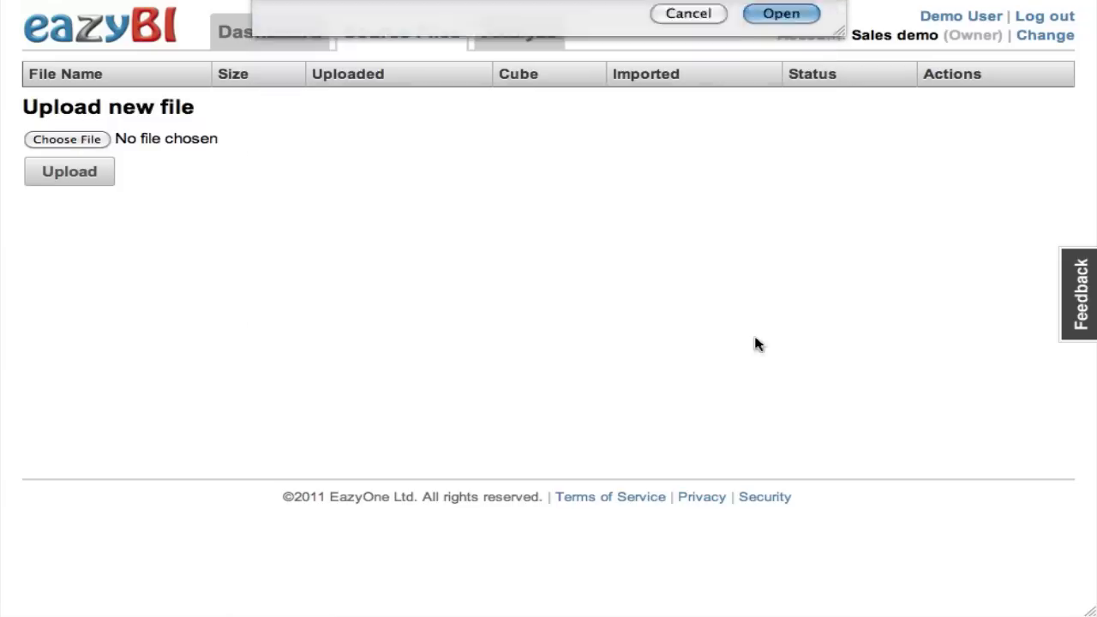
left_click(89, 178)
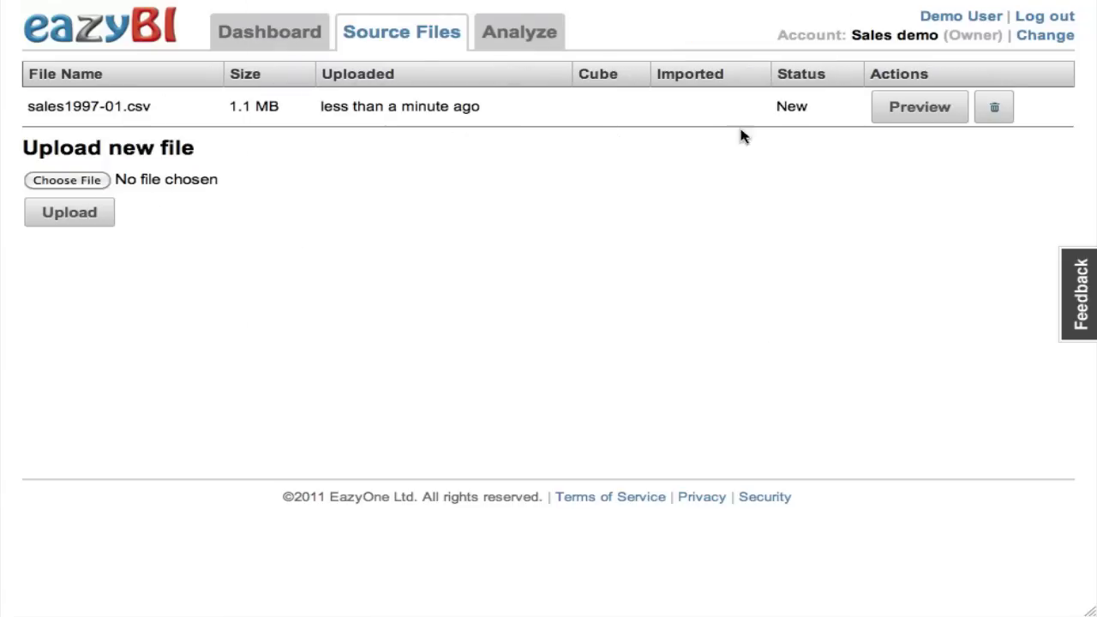
left_click(923, 108)
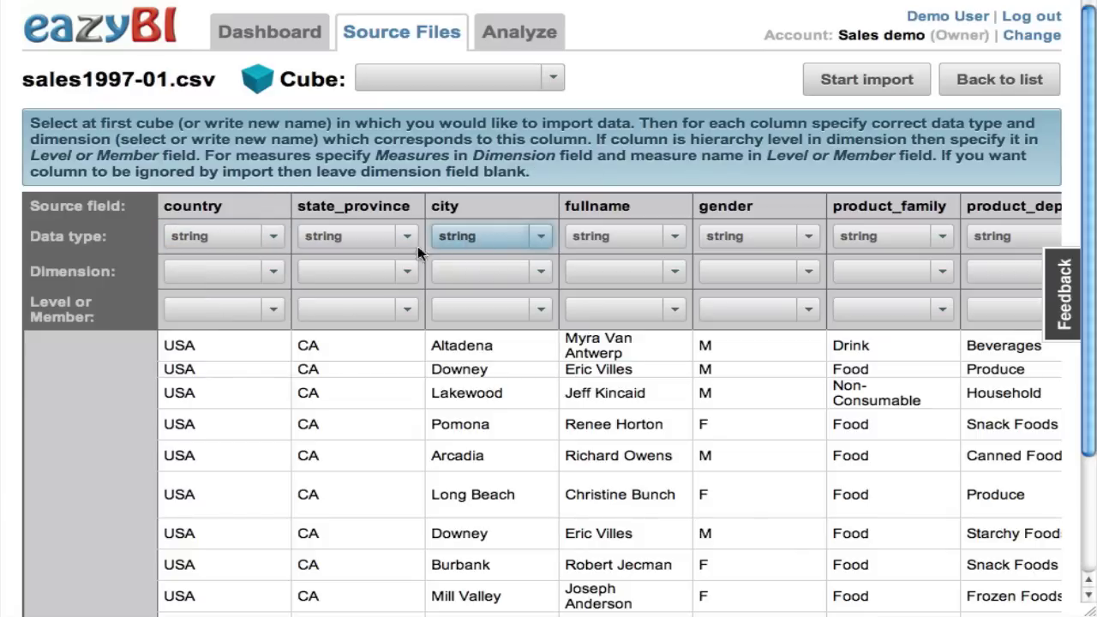
Map the country, state_province and city columns to the Customers dimension levels
left_click(210, 276)
type("Country")
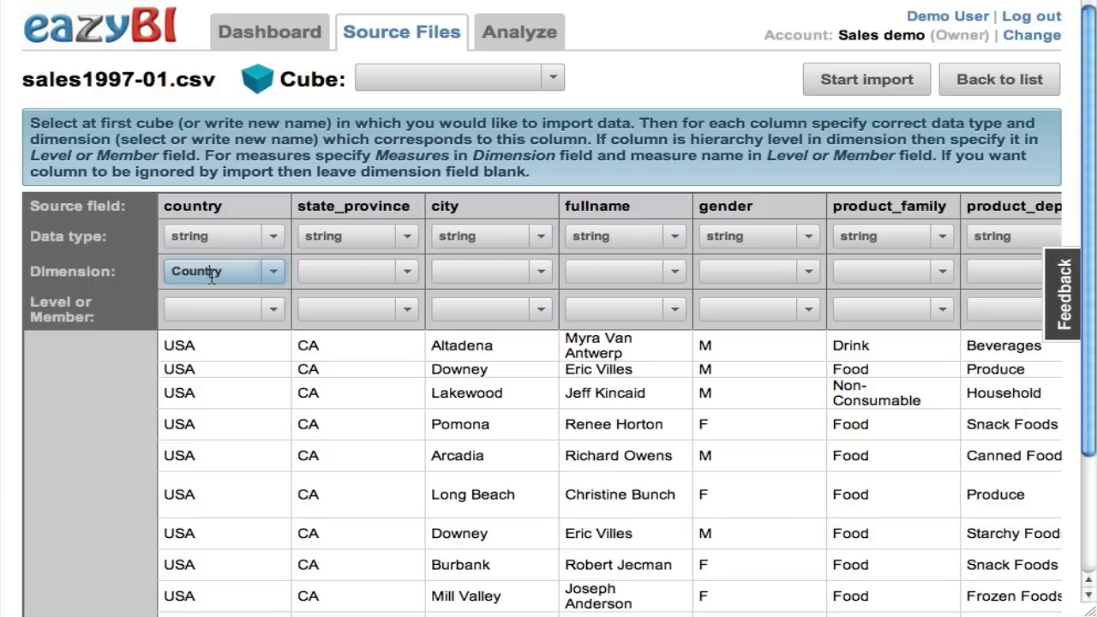
type("u")
left_click(347, 235)
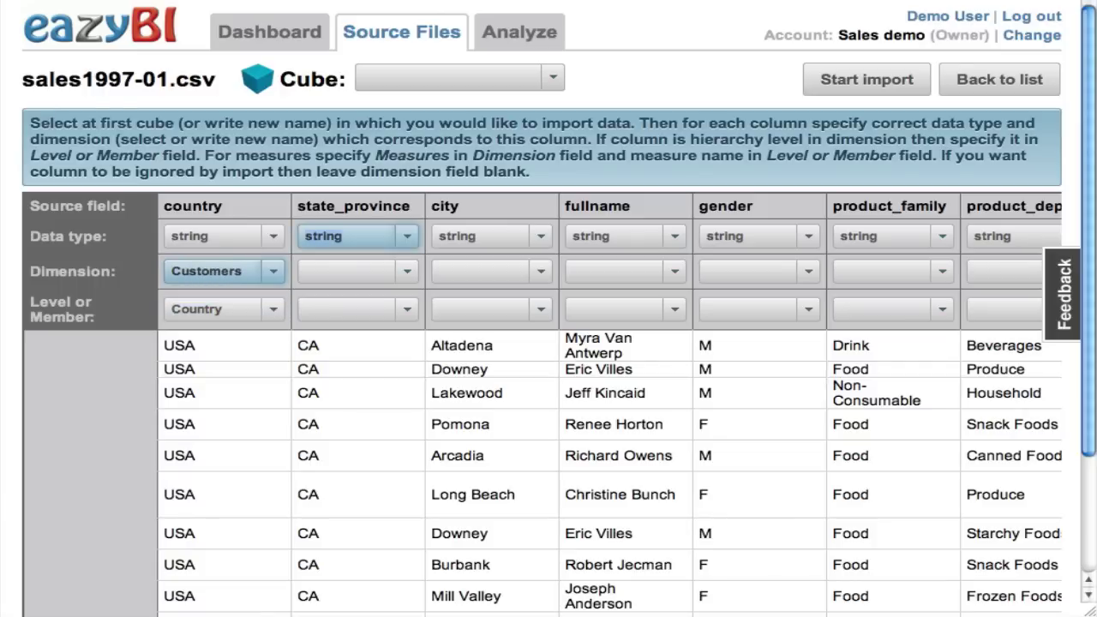
key("Tab")
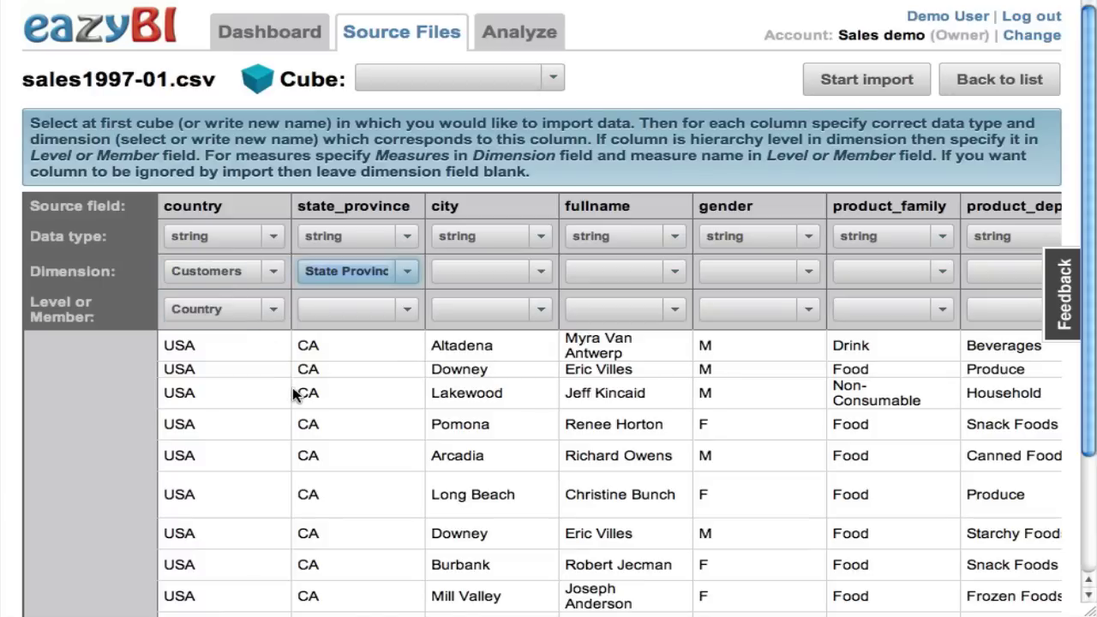
type("Customers")
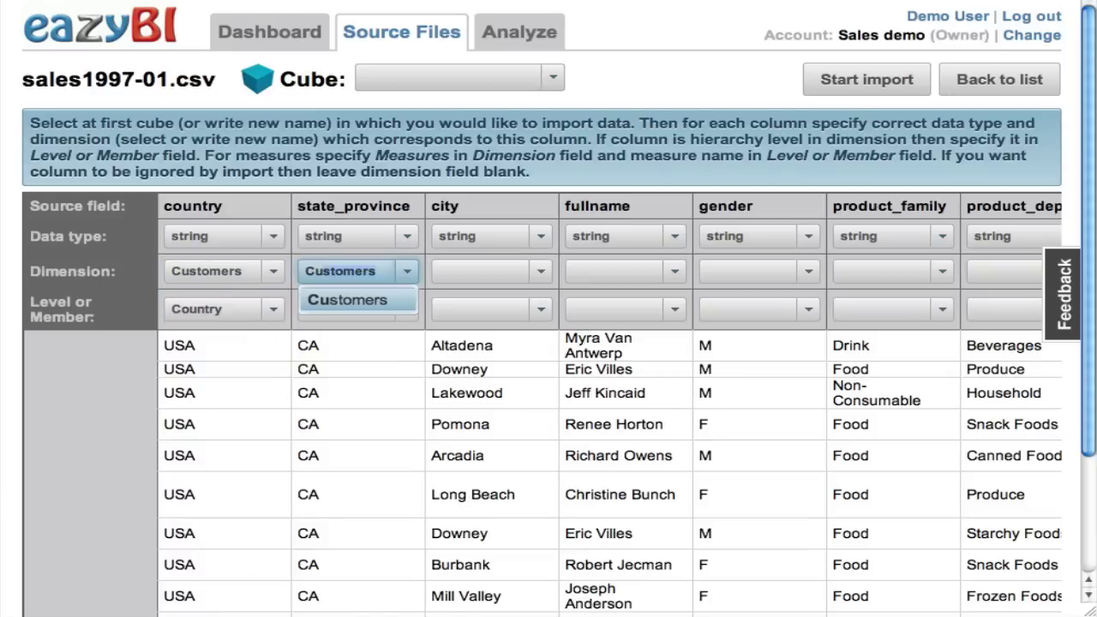
key("Tab")
key("Tab")
key("Tab")
type("cu")
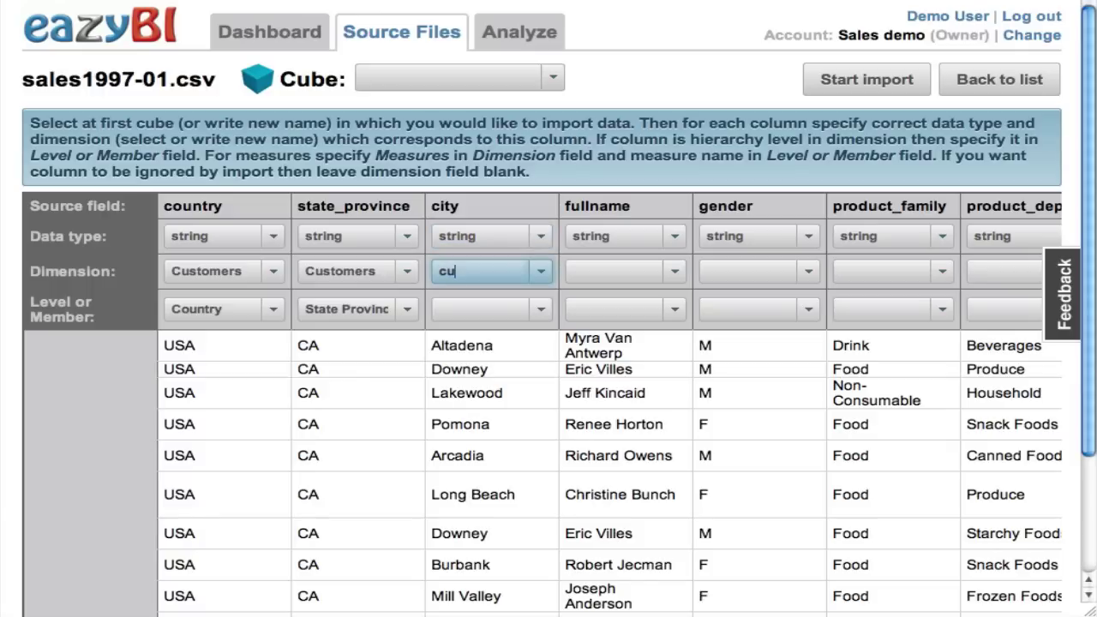
key("Tab")
key("Tab")
key("Tab")
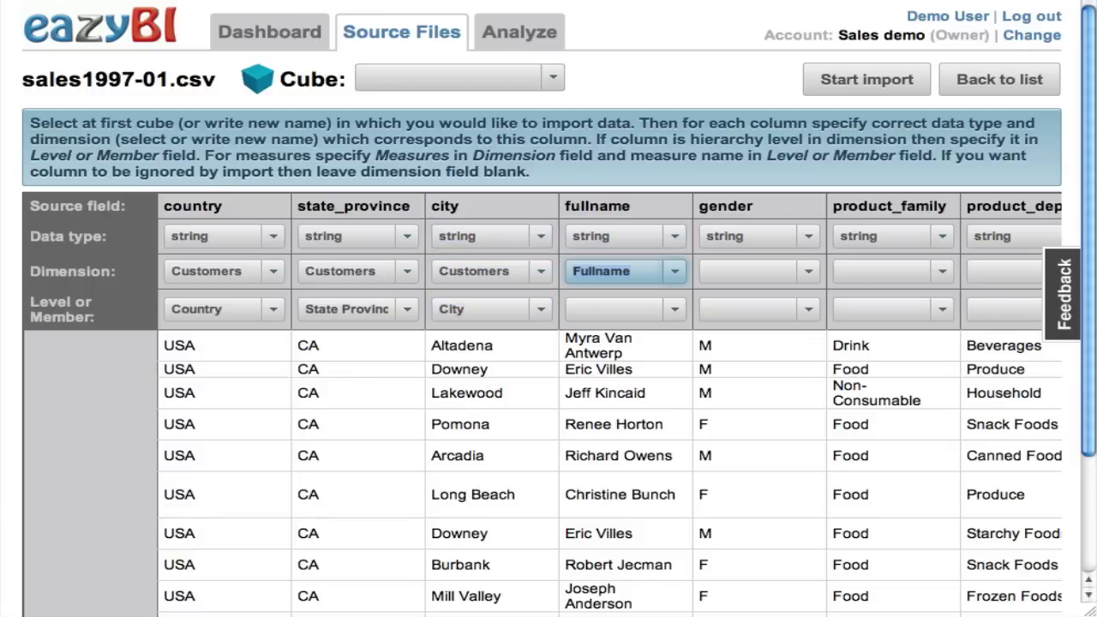
type("cu")
Map fullname to Customers at level Customer Name, gender to Gender, product_family to Products
key("Tab")
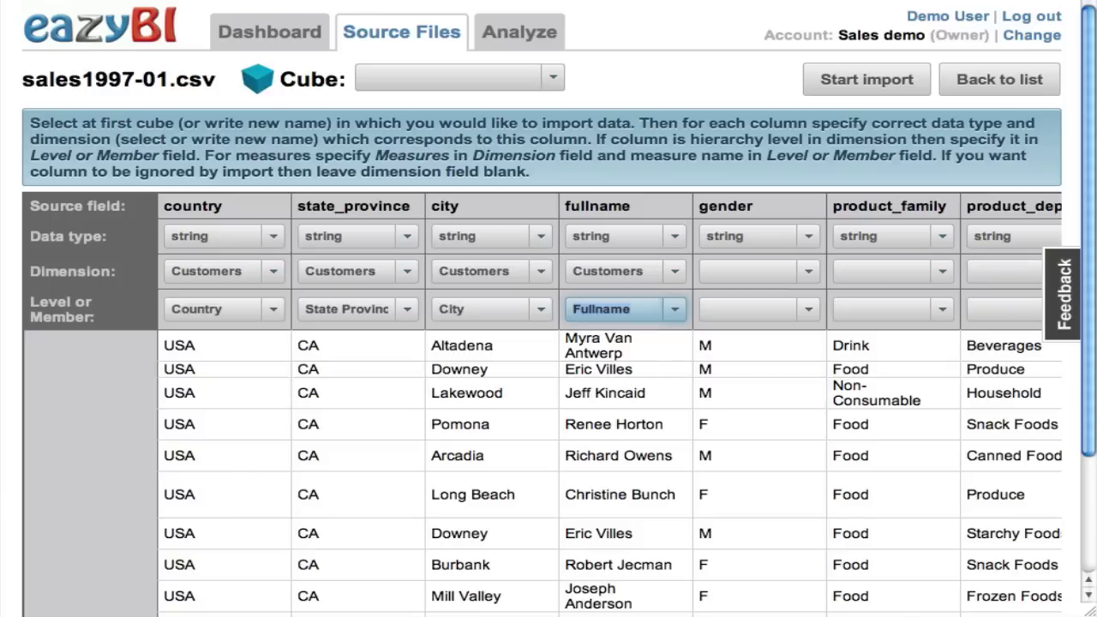
type("Customer Name")
key("Tab")
key("Tab")
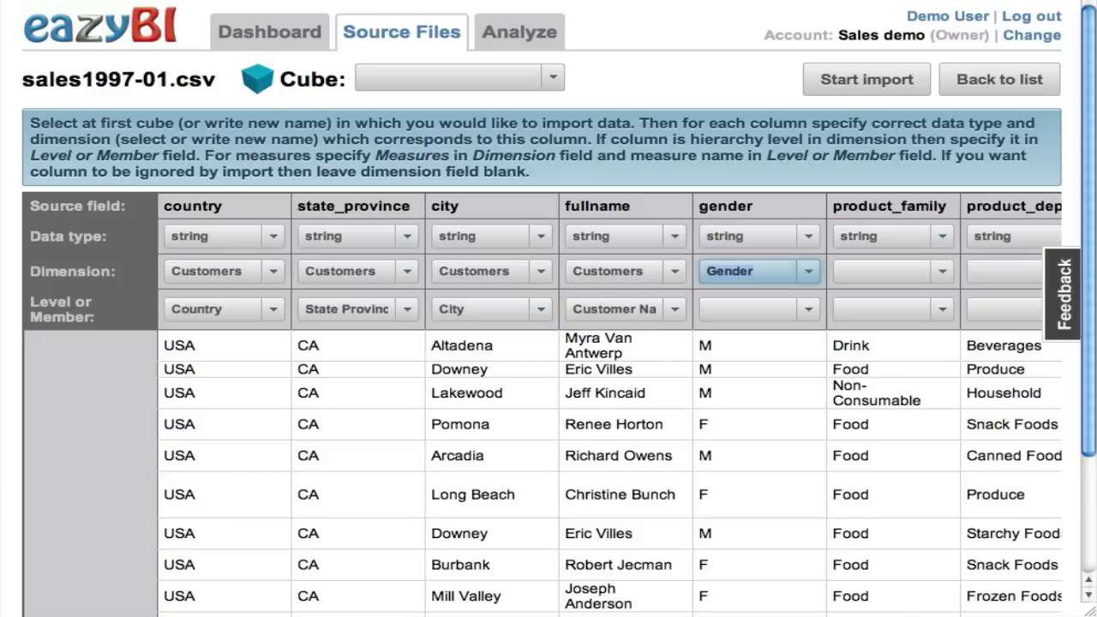
key("Tab")
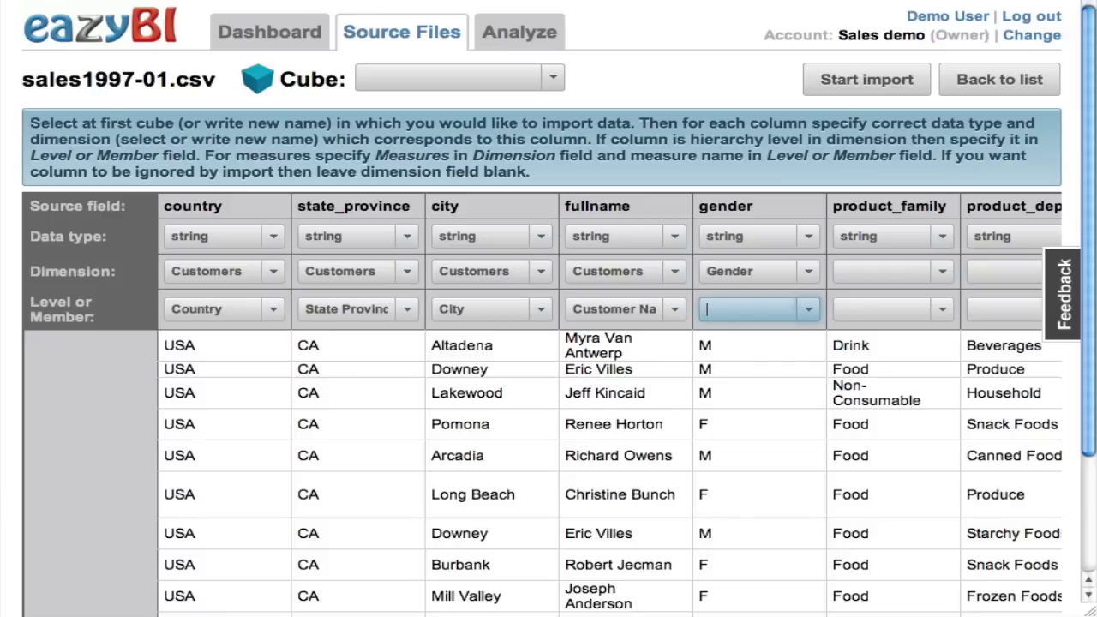
key("Tab")
key("Tab")
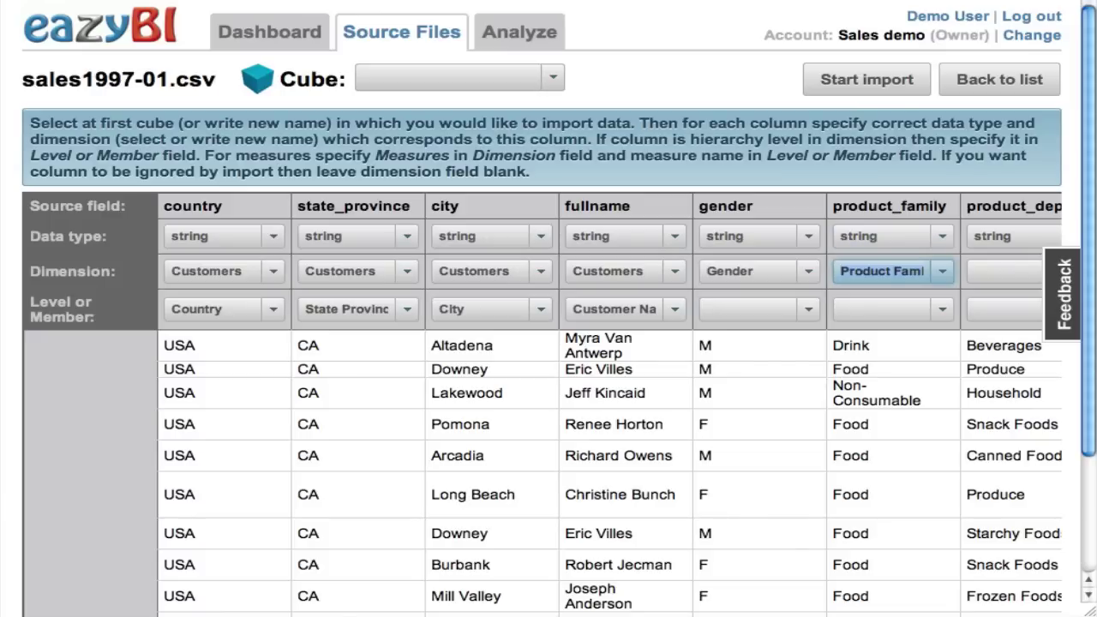
type("Produc")
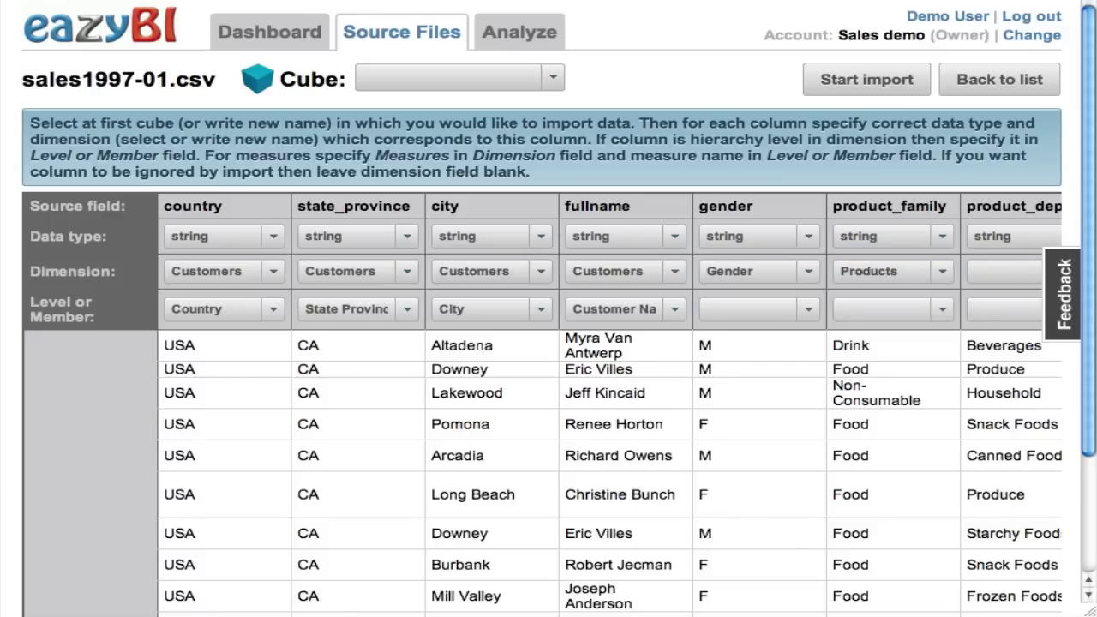
key("Tab")
Map product_department, product_category, product_subcategory, brand_name and product_name to the Products dimension
key("Tab")
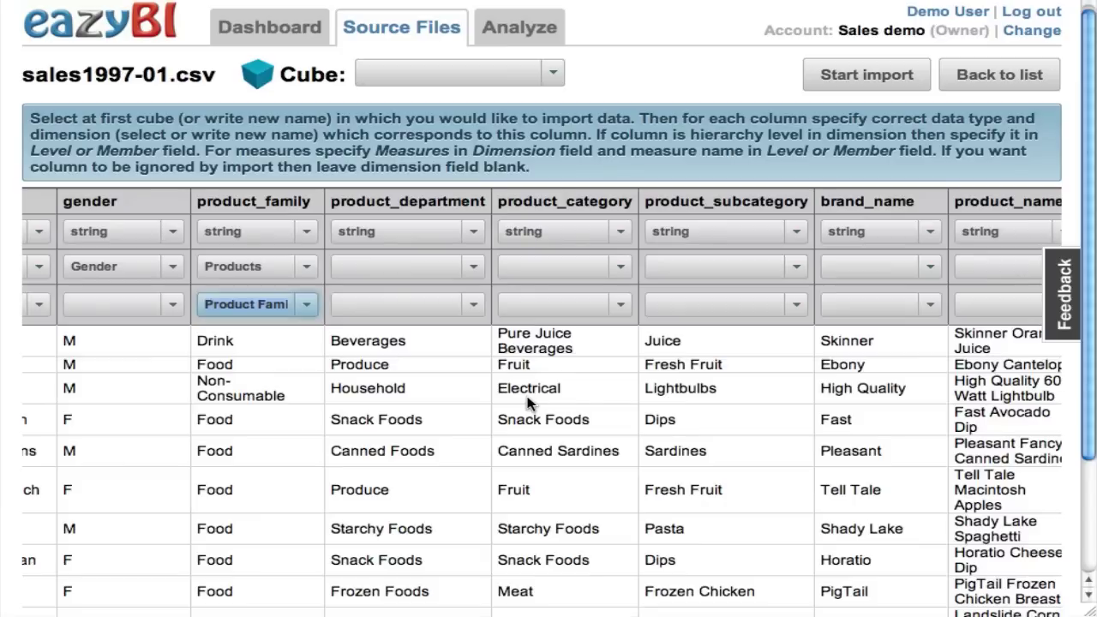
key("Tab")
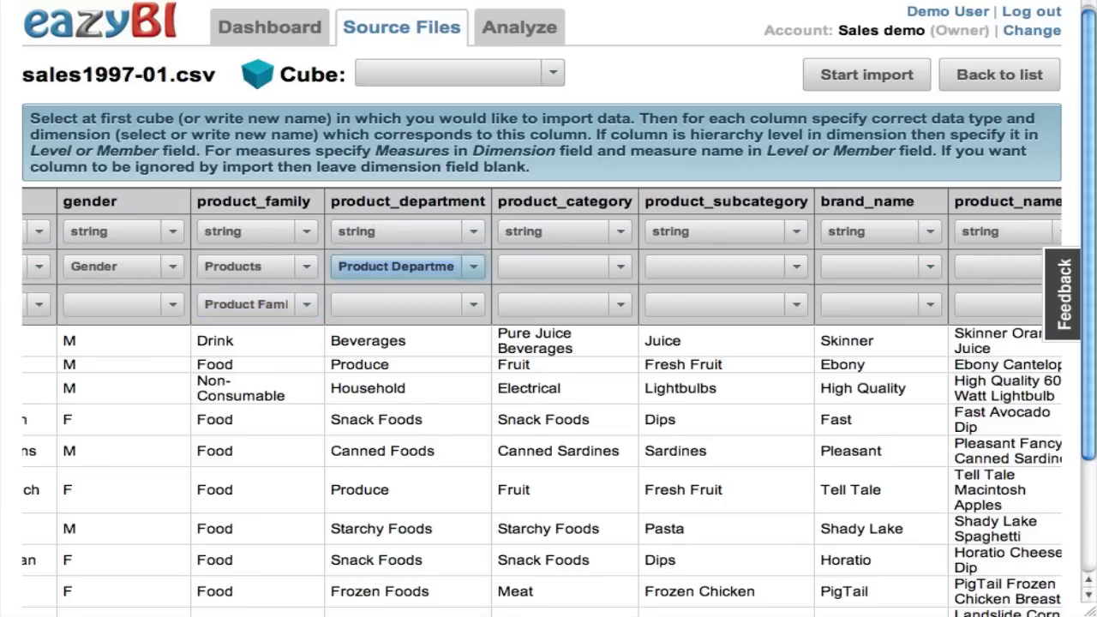
key("Down")
key("Down")
key("Down")
key("Down")
key("Down")
key("Down")
key("Return")
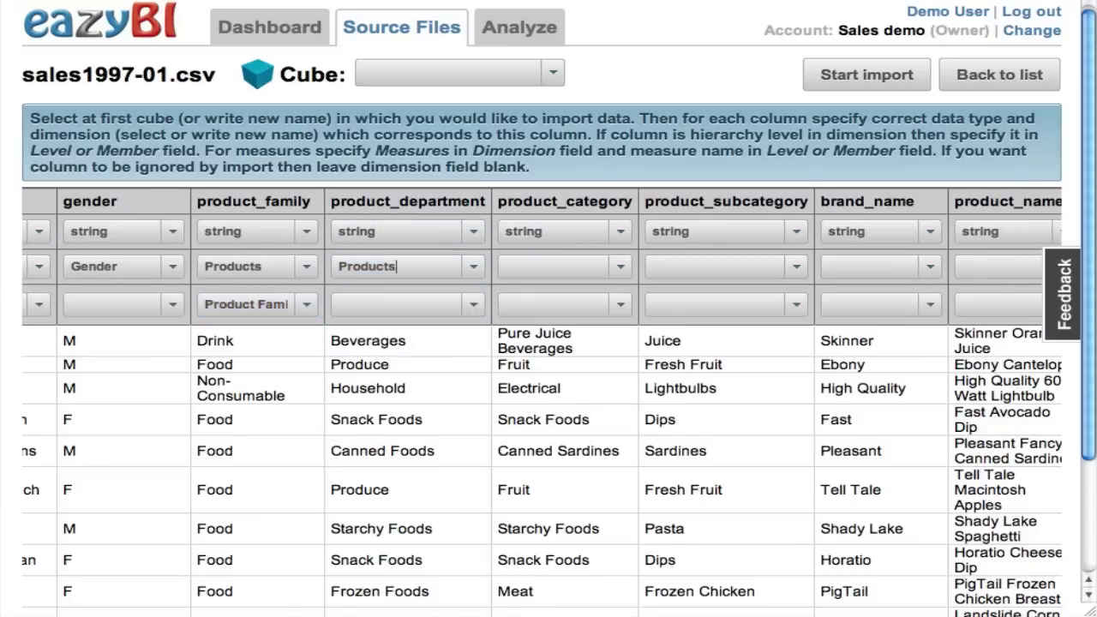
key("Tab")
key("Tab")
key("Tab")
key("Down")
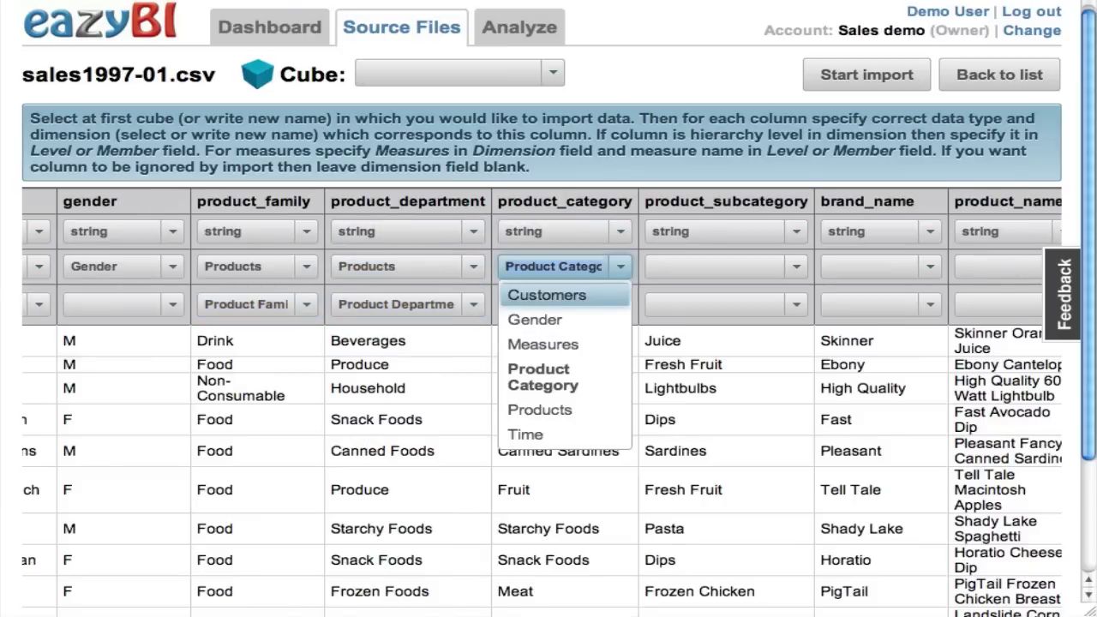
key("Down")
key("Down")
key("Down")
key("Down")
key("Return")
key("Tab")
key("Tab")
key("Tab")
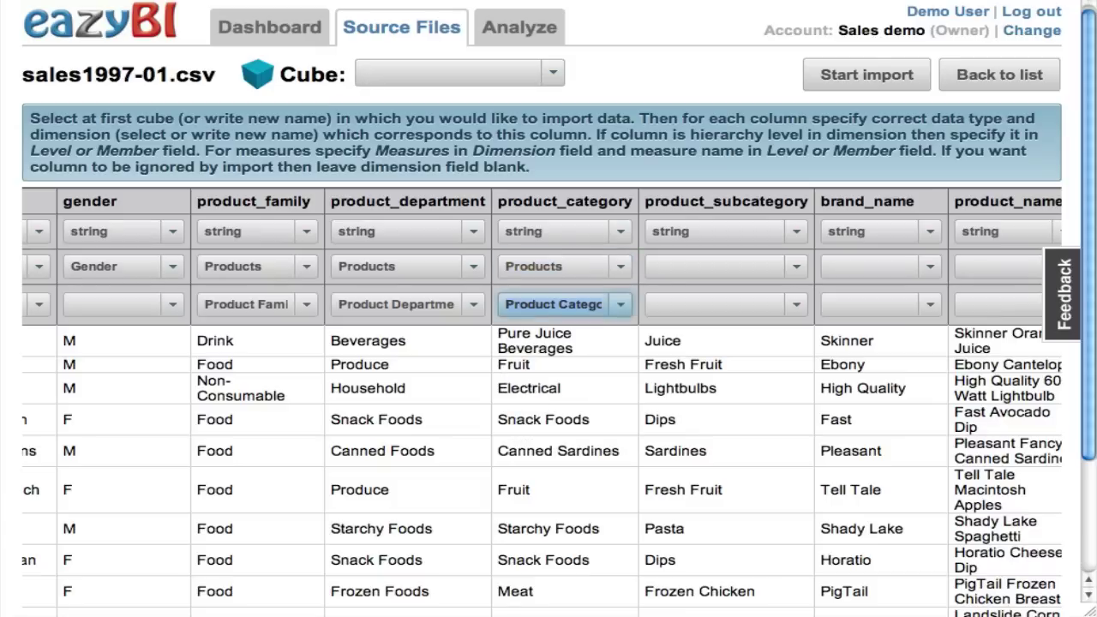
key("Down")
key("Down")
key("Down")
key("Down")
key("Down")
key("Down")
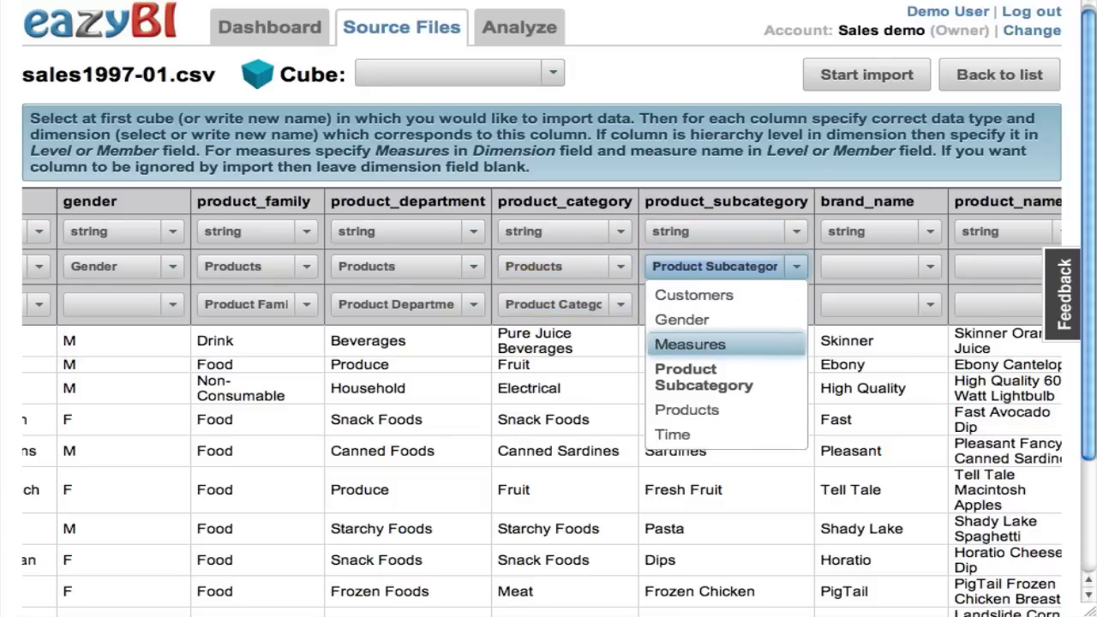
key("Return")
key("Tab")
key("Tab")
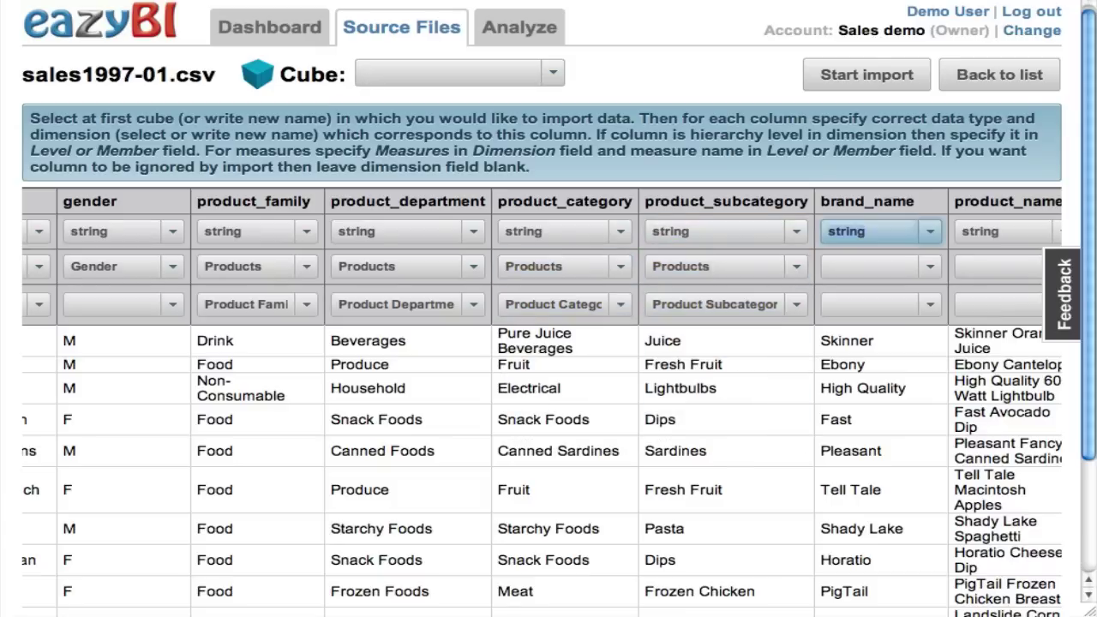
key("Tab")
key("Down")
key("Down")
key("Down")
key("Down")
key("Down")
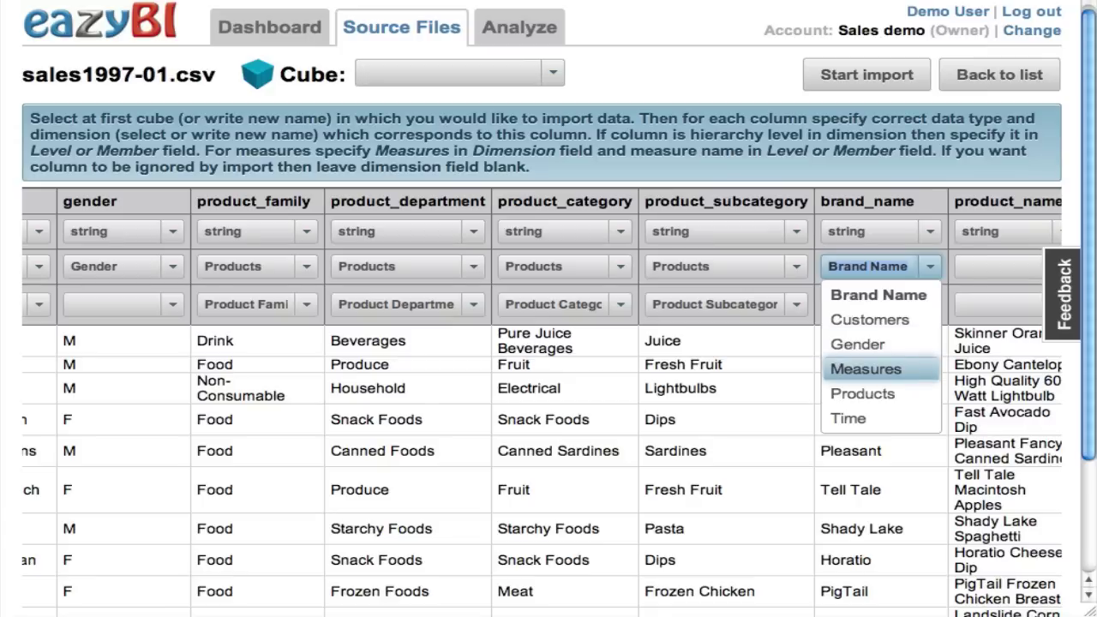
key("Return")
key("Tab")
key("Tab")
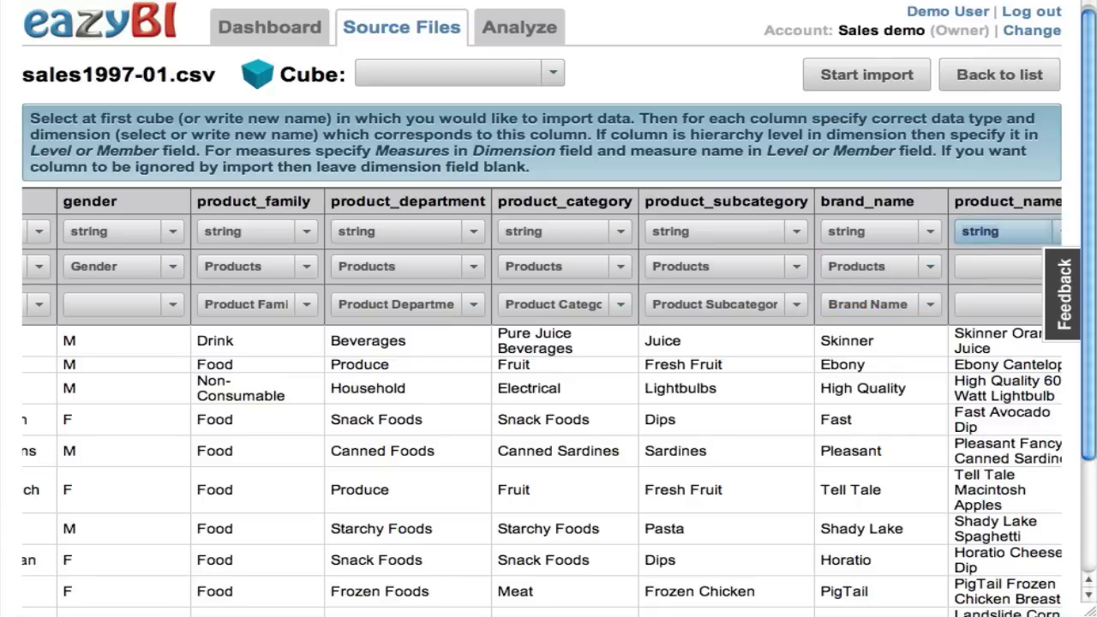
key("Tab")
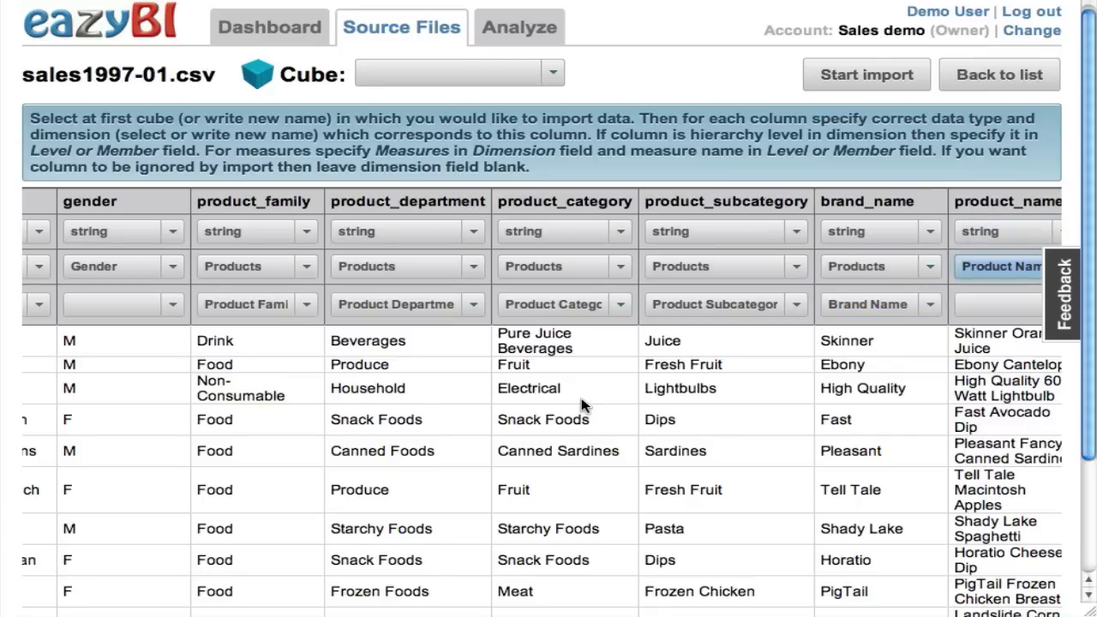
scroll(581, 404, "right", 5)
key("Down")
key("Down")
key("Down")
key("Down")
key("Down")
key("Down")
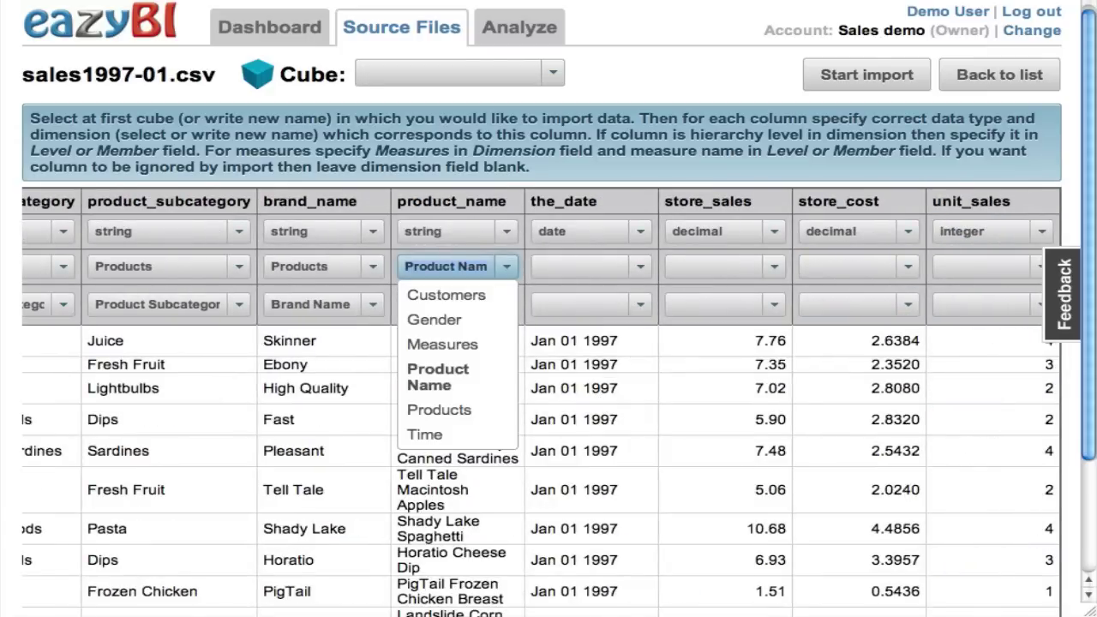
key("Return")
Map the_date to Time and store_sales, store_cost, unit_sales to Measures
key("Tab")
key("Tab")
key("Tab")
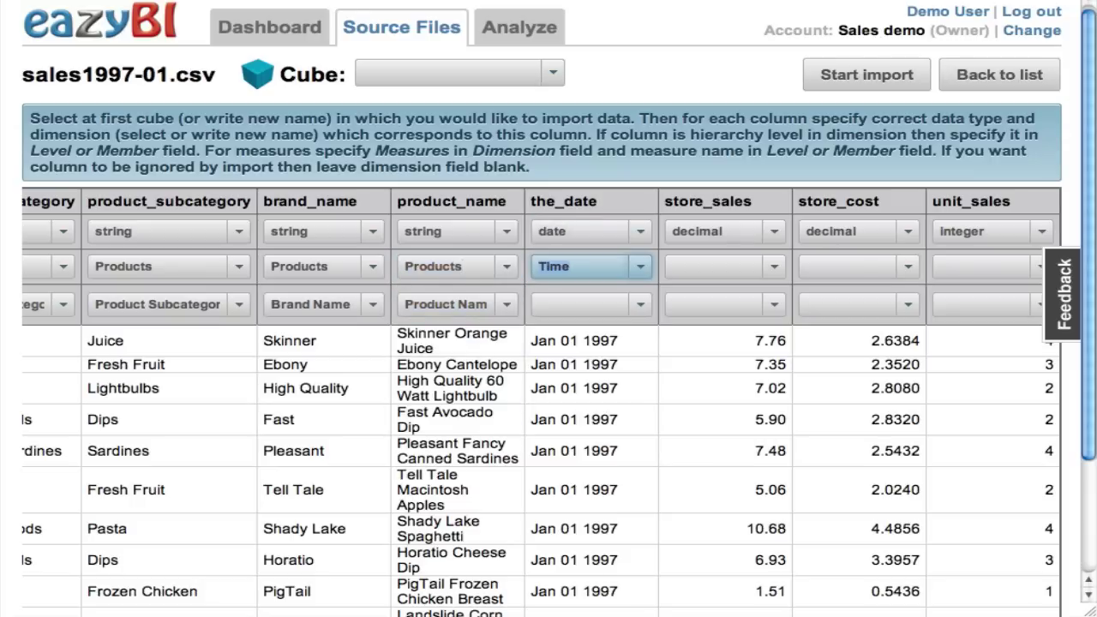
key("Tab")
key("Tab")
key("Tab")
type("Measures")
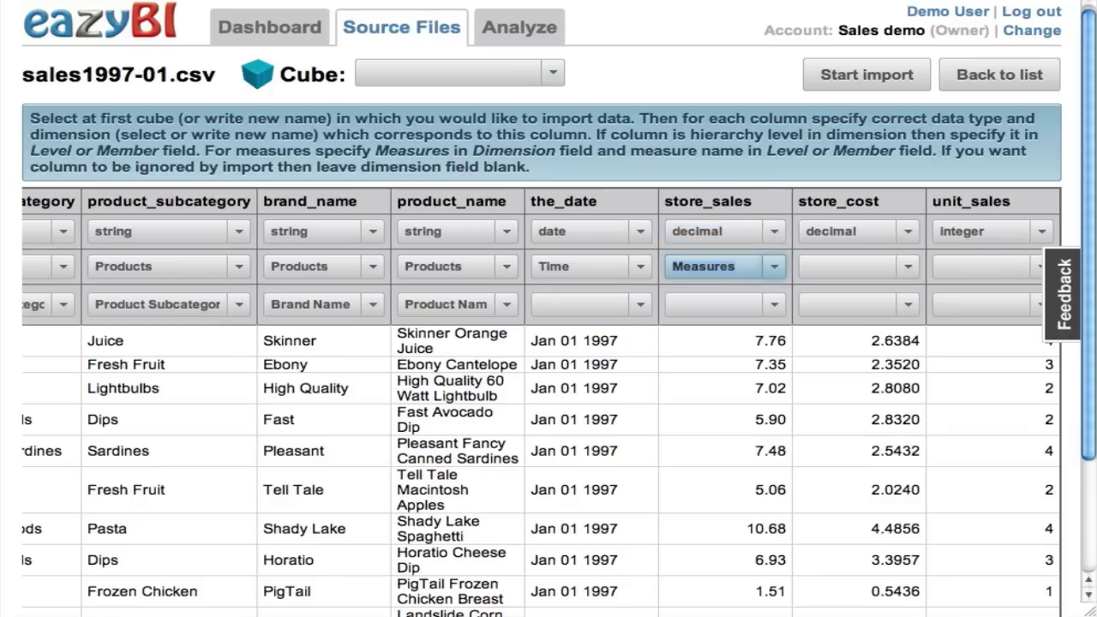
key("Tab")
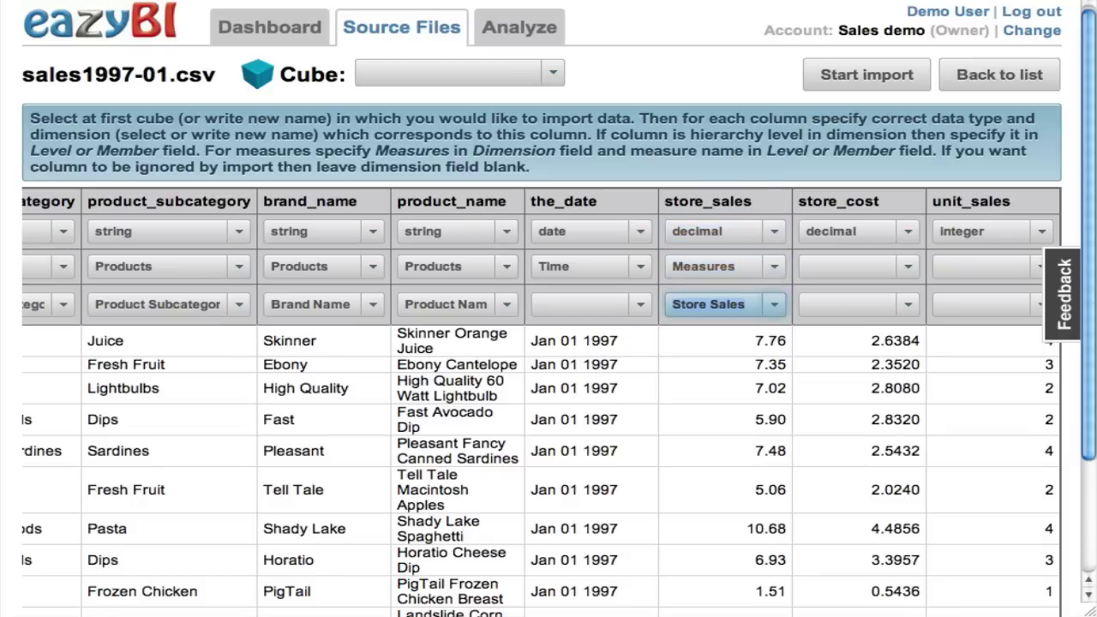
key("Tab")
key("Tab")
key("Tab")
key("Tab")
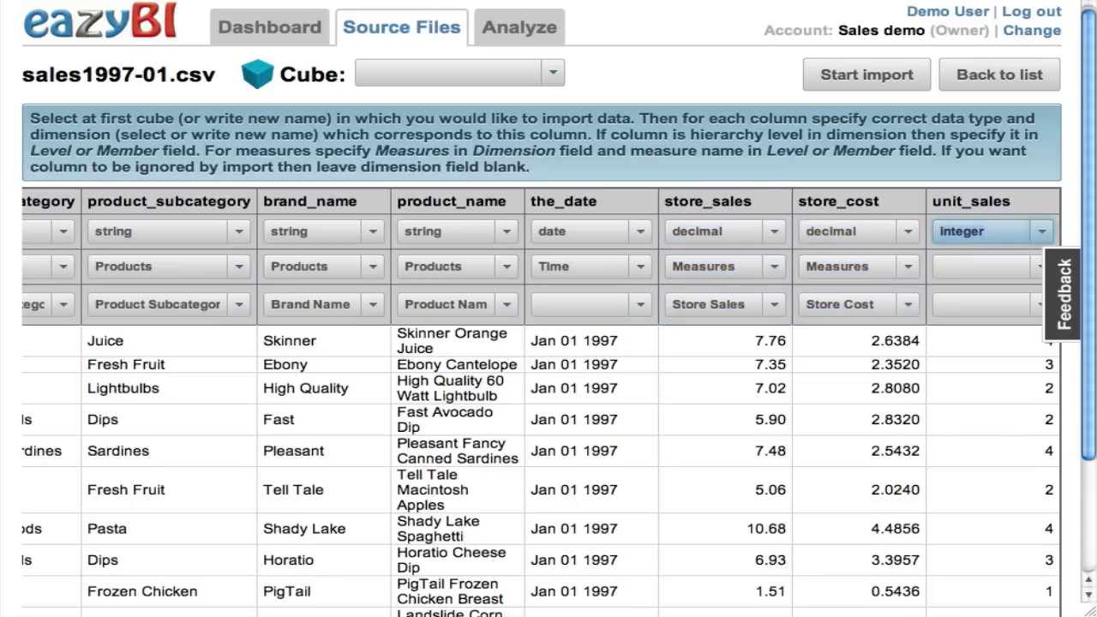
key("Tab")
key("Tab")
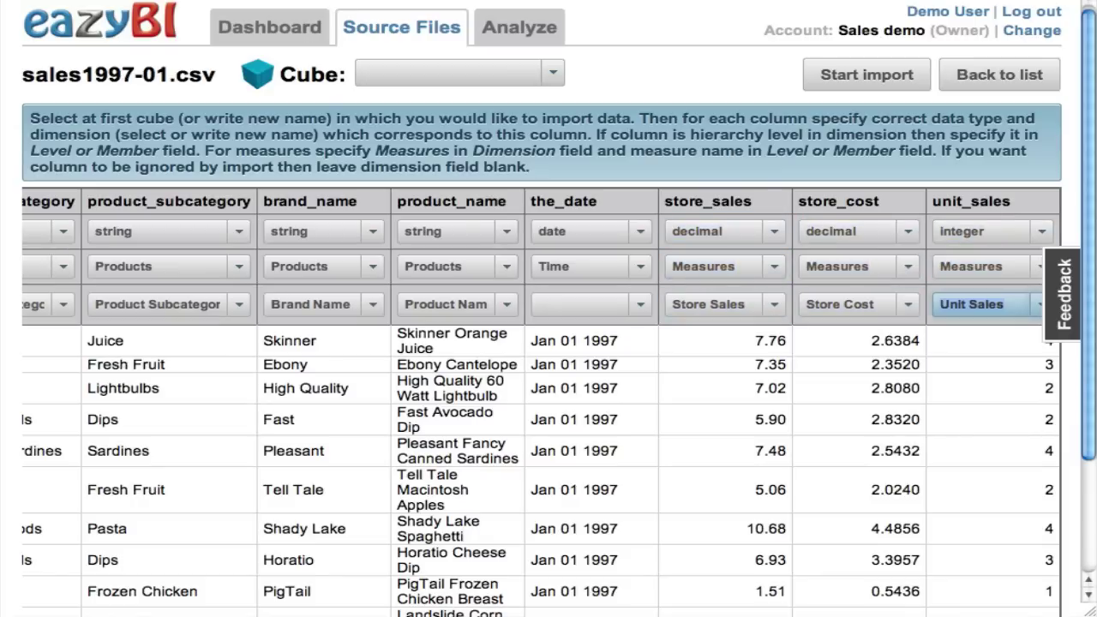
Name the cube Sales and import sales1997-01.csv into it, confirming both prompts
left_click(494, 79)
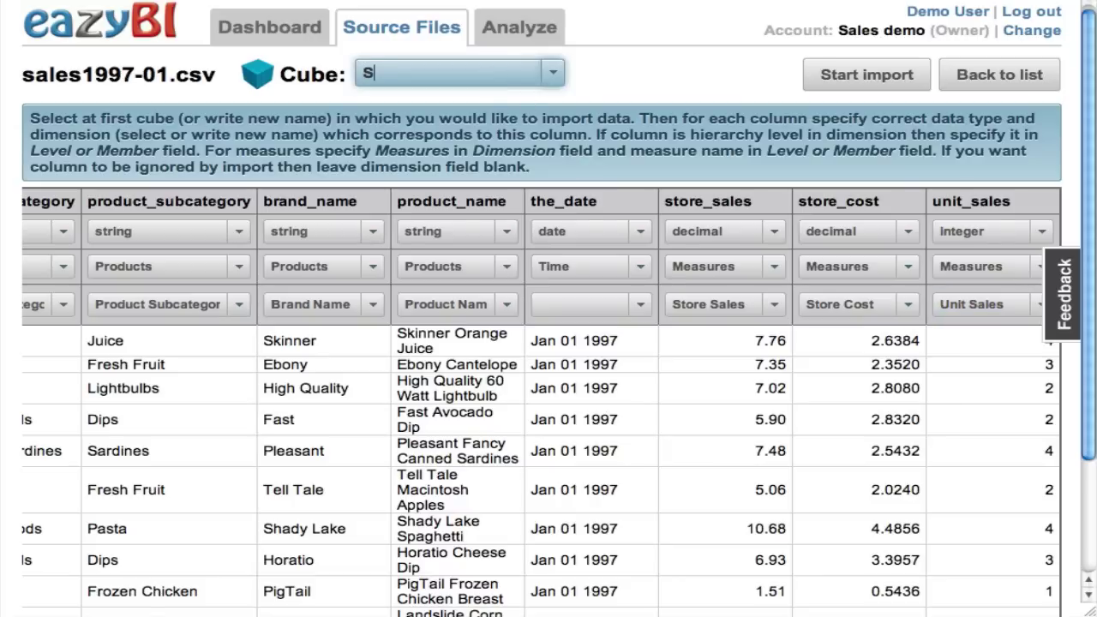
left_click(864, 75)
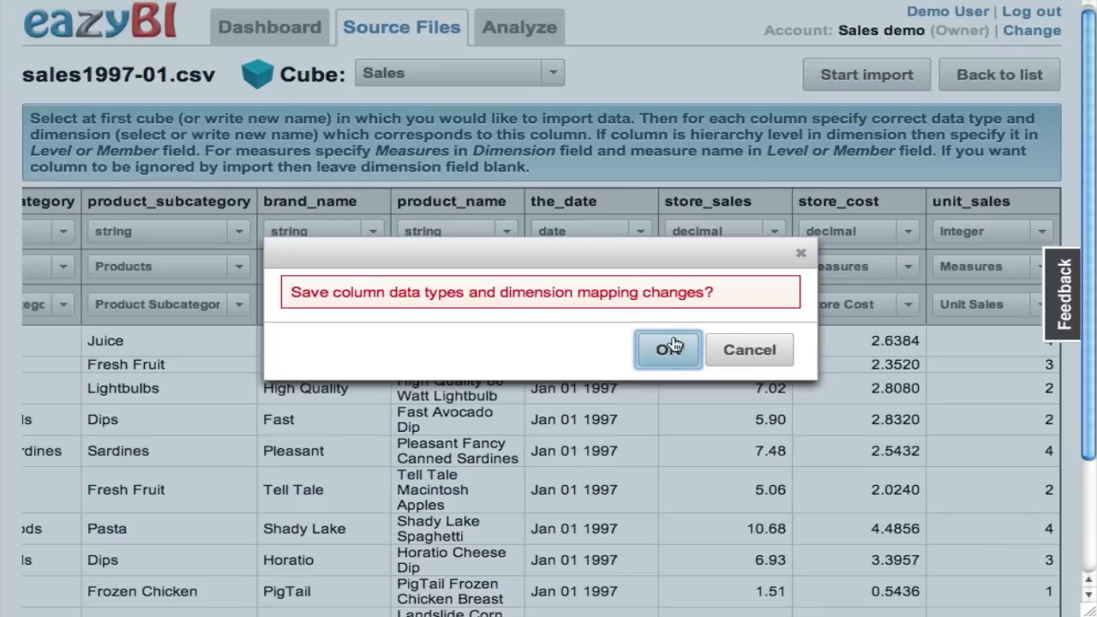
left_click(668, 351)
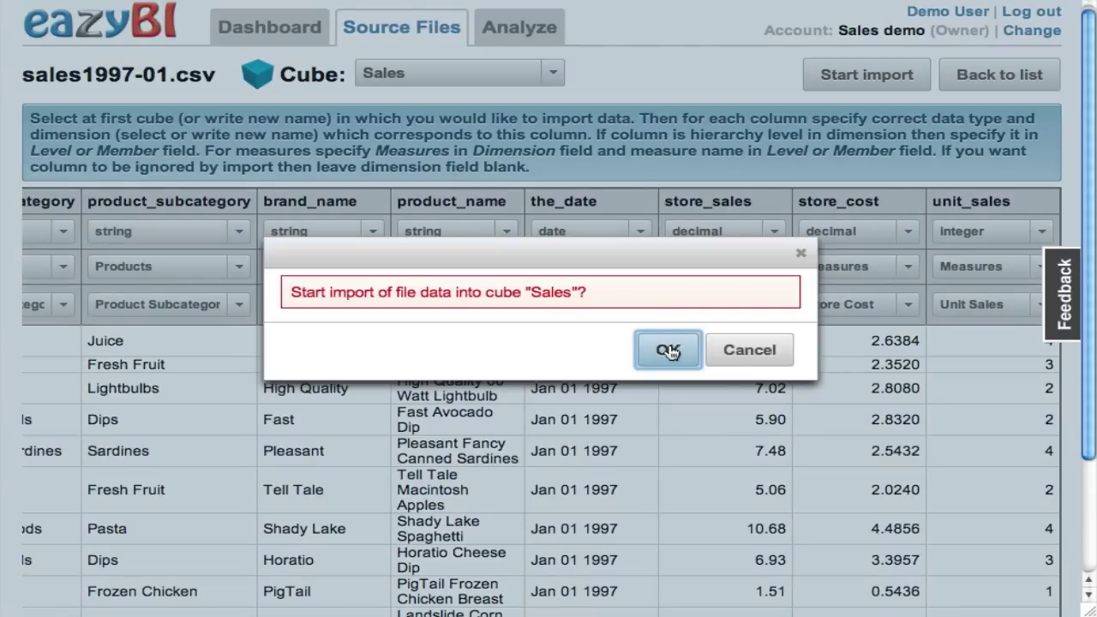
left_click(667, 352)
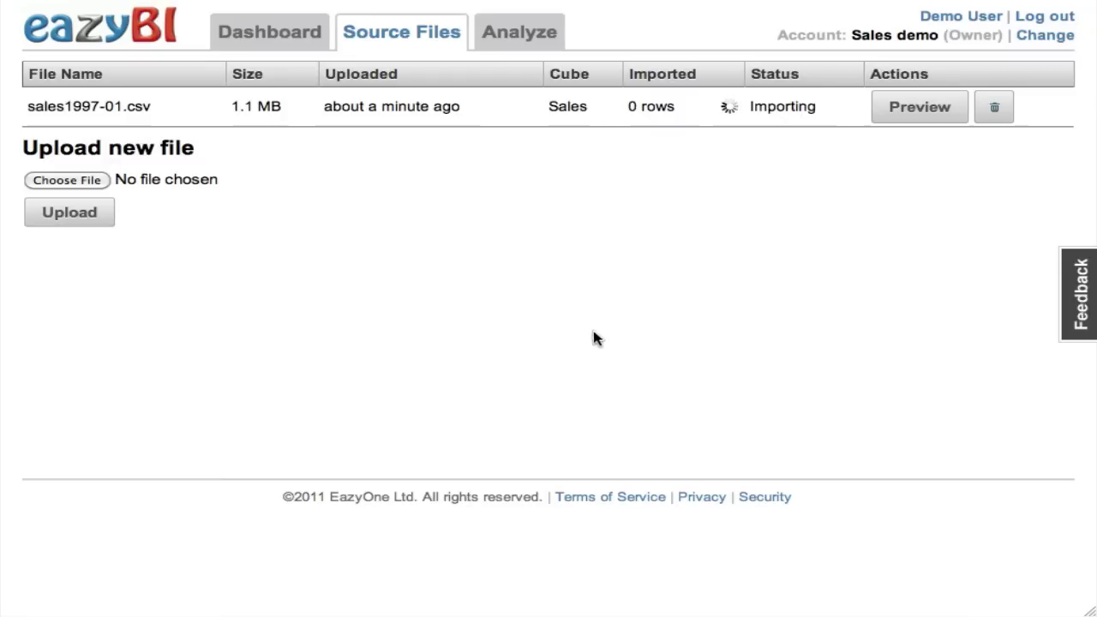
Upload sales1997-02.csv as a new source file
left_click(65, 181)
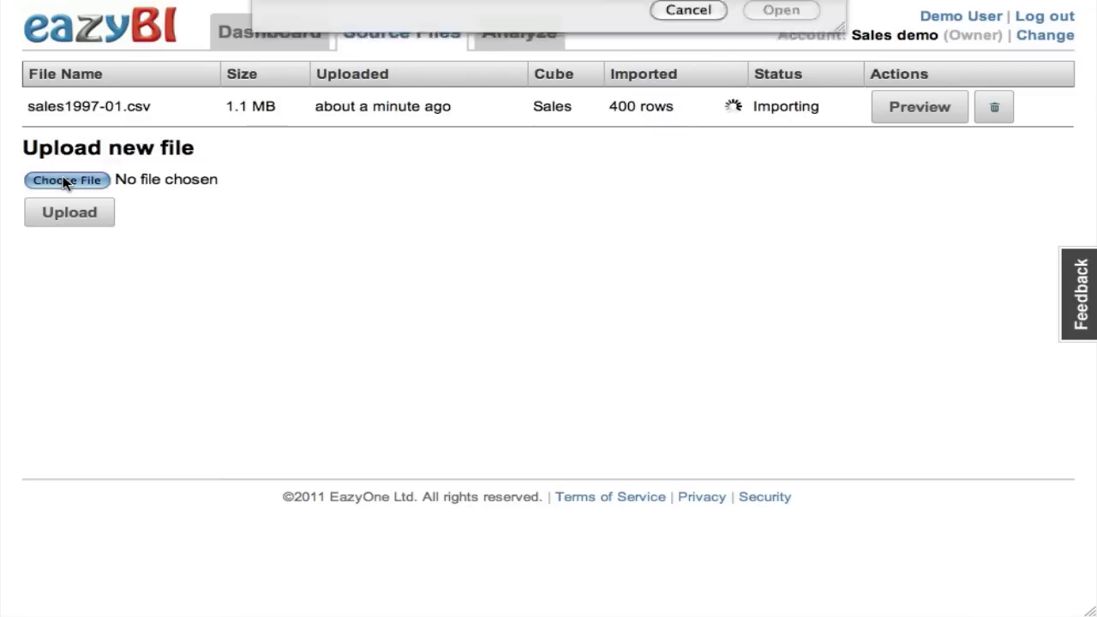
left_click(548, 73)
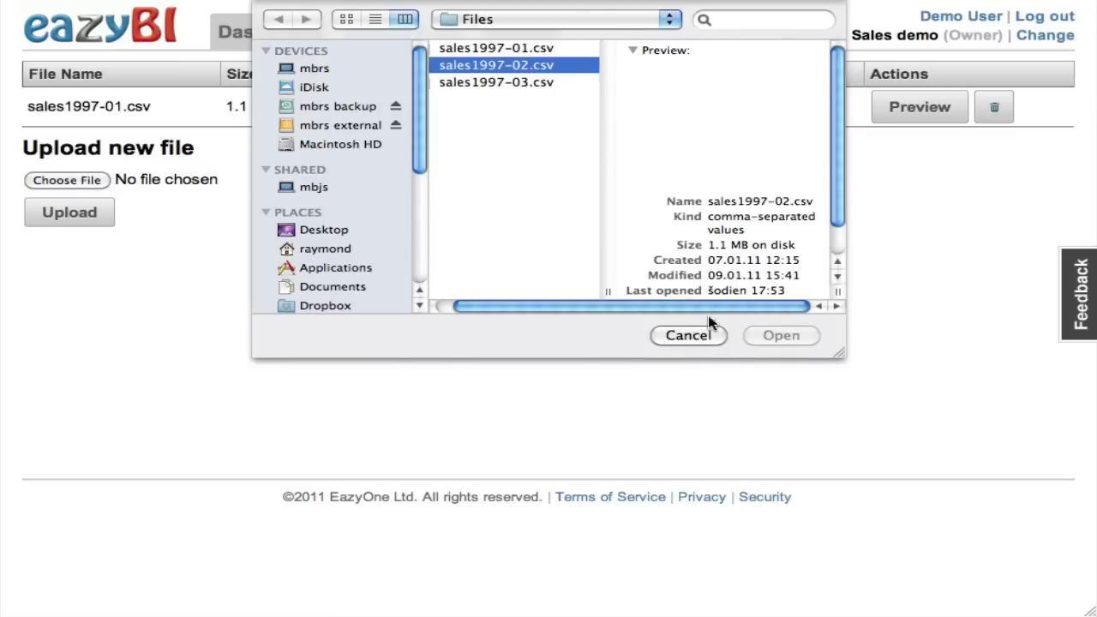
left_click(784, 335)
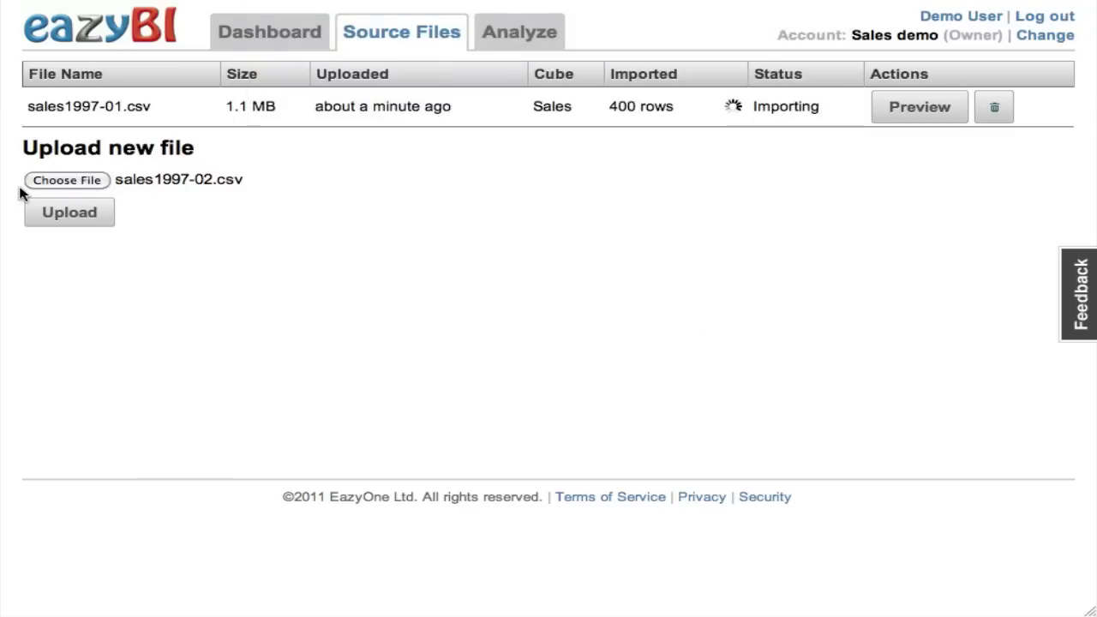
left_click(69, 212)
Upload sales1997-03.csv and open sales1997-02.csv's import mapping preview
left_click(95, 220)
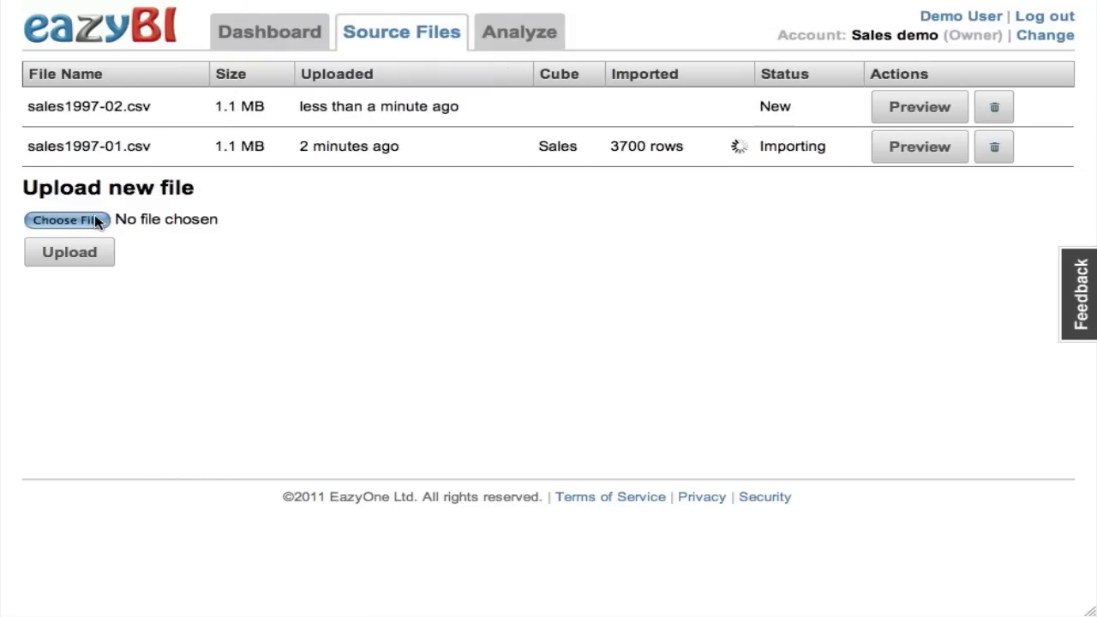
left_click(526, 83)
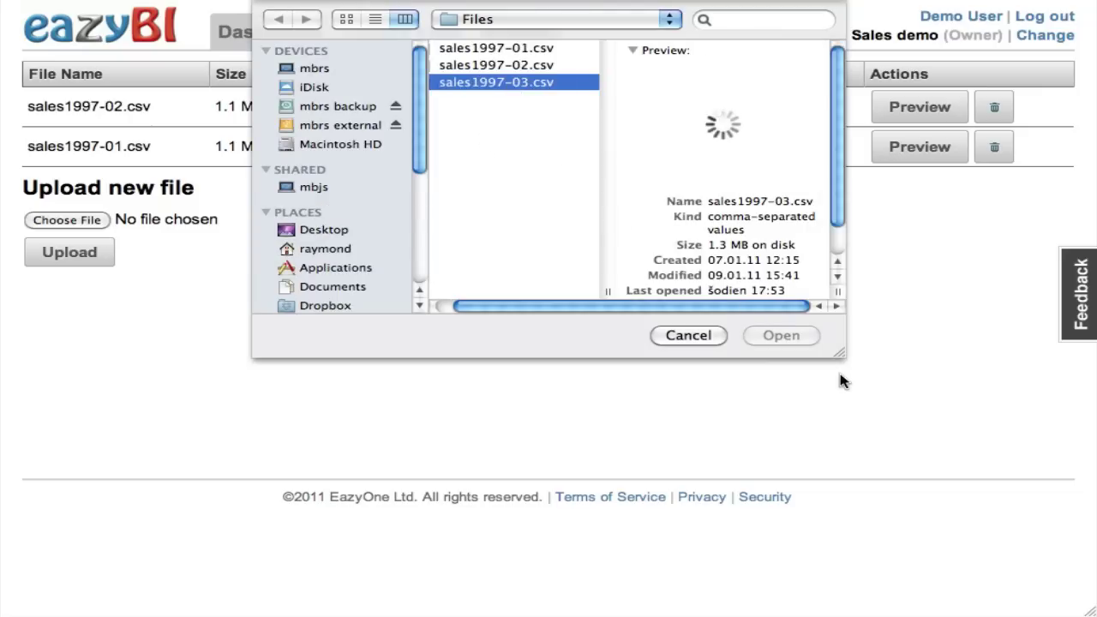
left_click(801, 339)
left_click(88, 255)
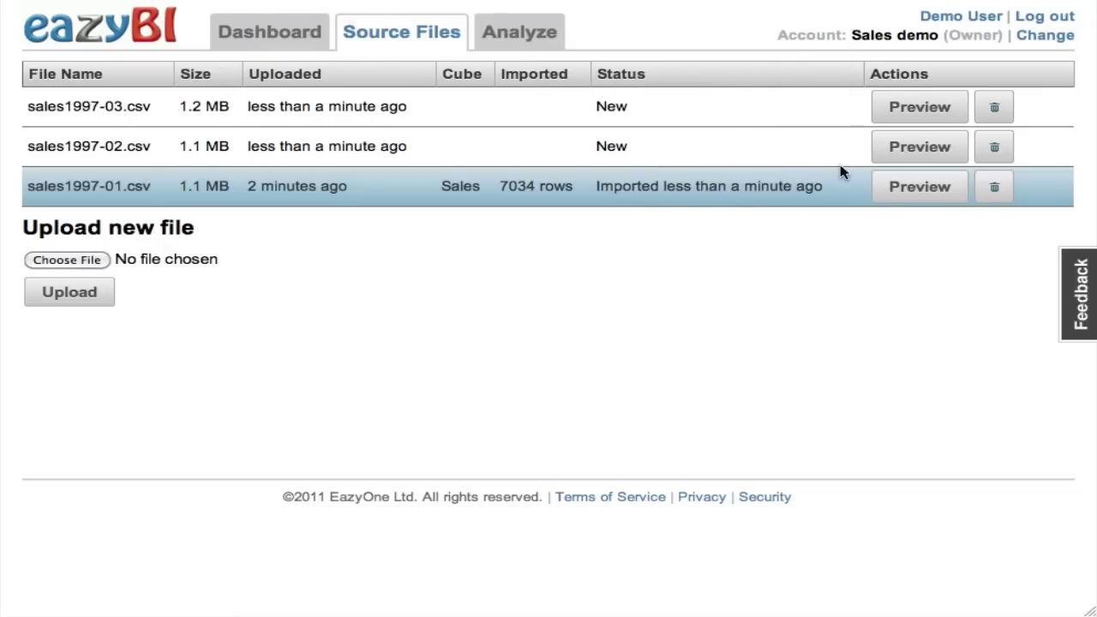
left_click(899, 155)
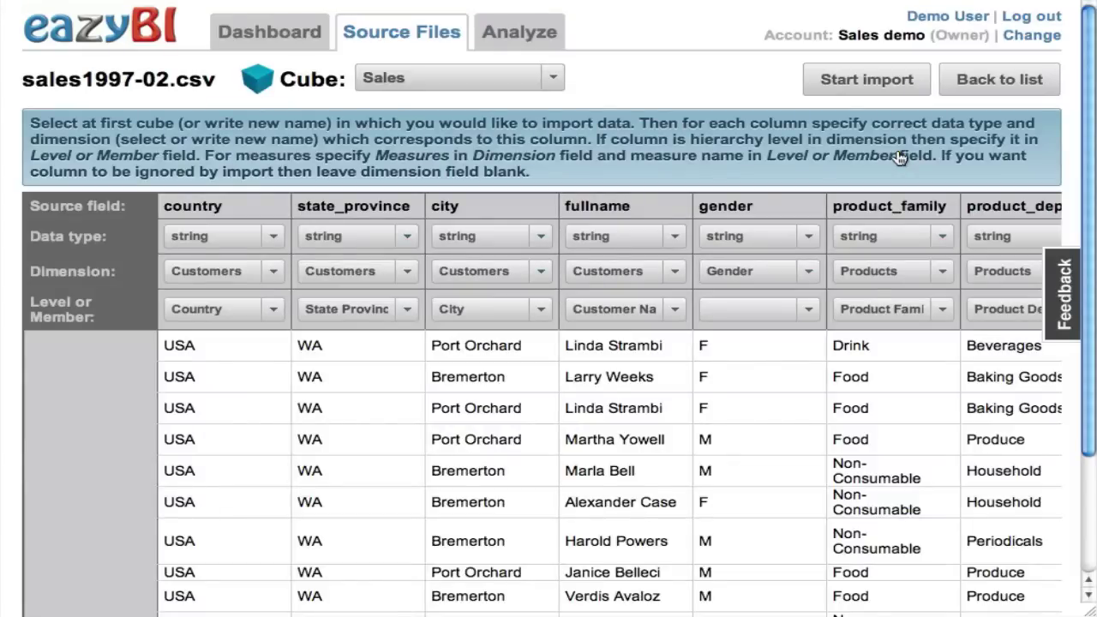
Import sales1997-02.csv into the Sales cube, confirming both prompts
left_click(893, 82)
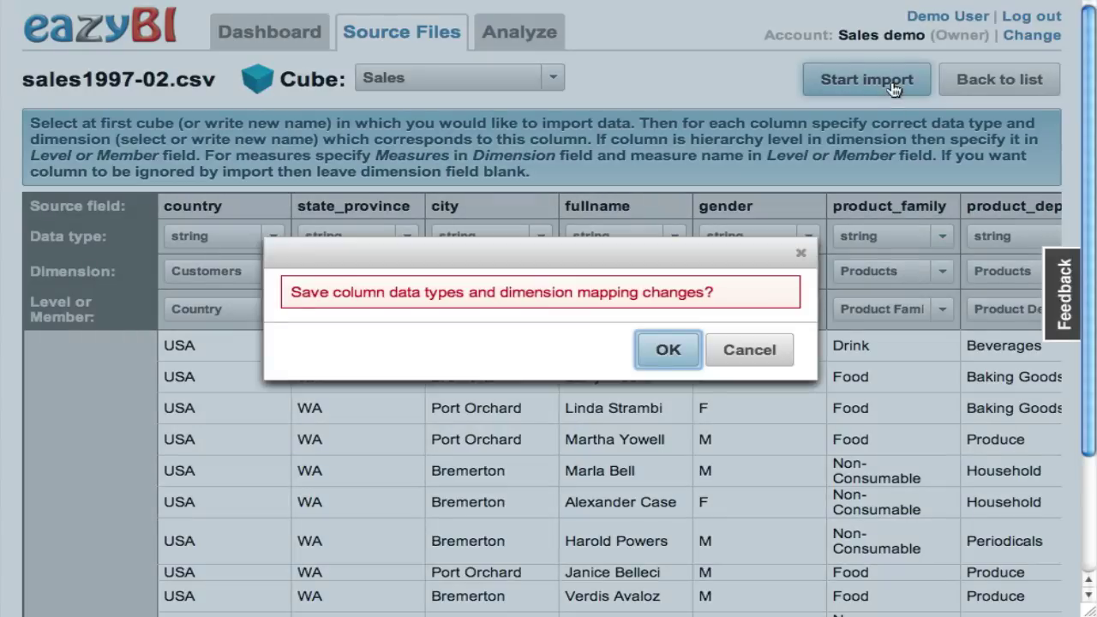
left_click(668, 348)
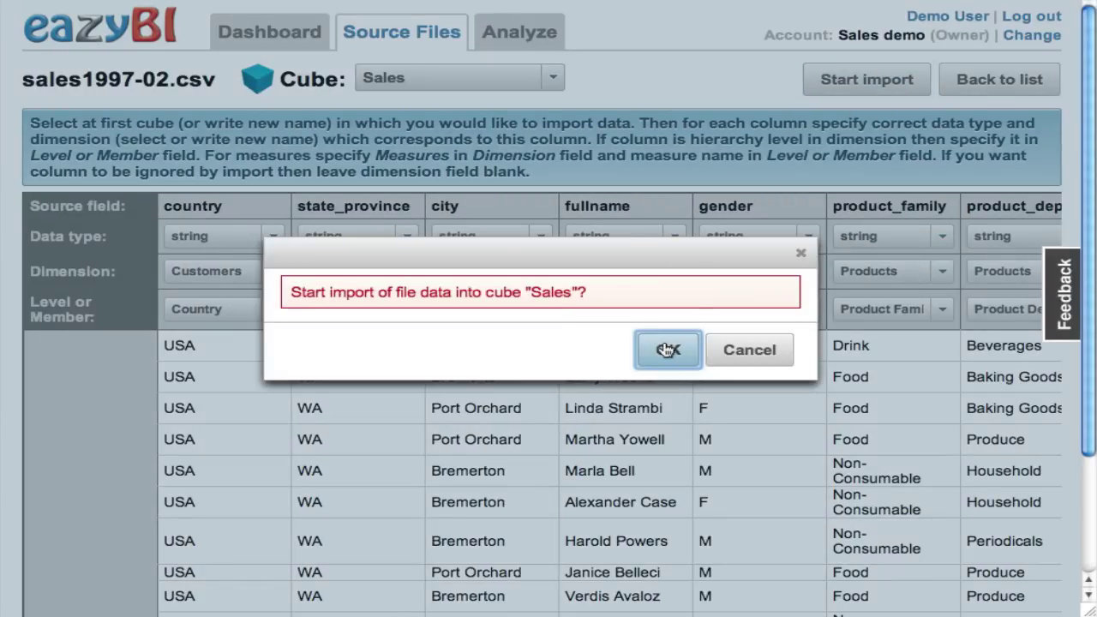
left_click(665, 349)
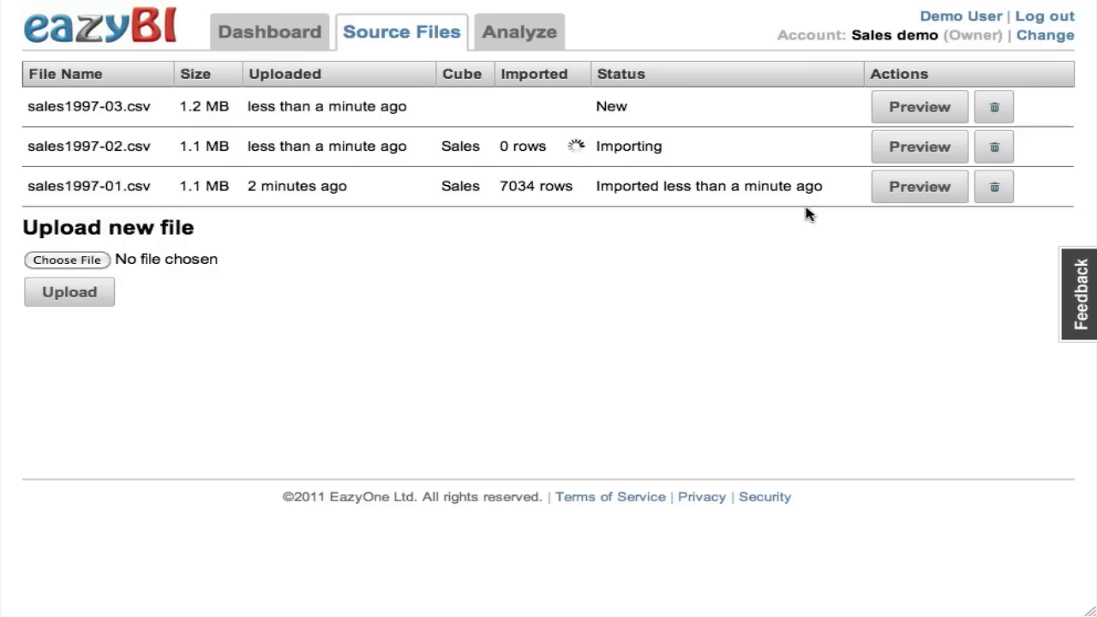
Import sales1997-03.csv into Sales as well and go to the Analyze page
left_click(888, 108)
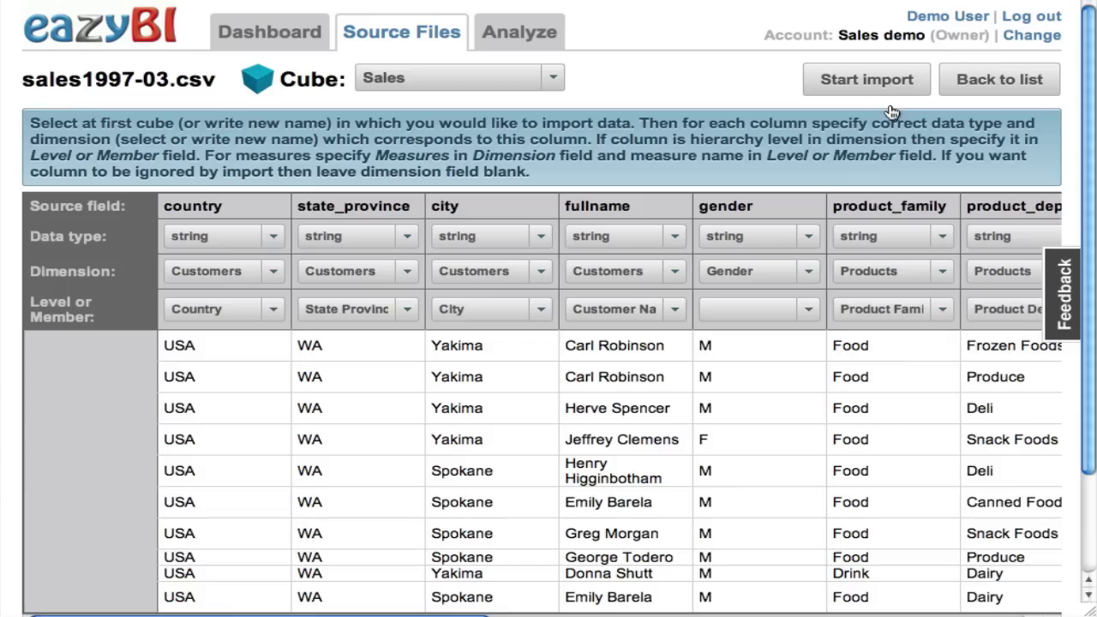
left_click(867, 86)
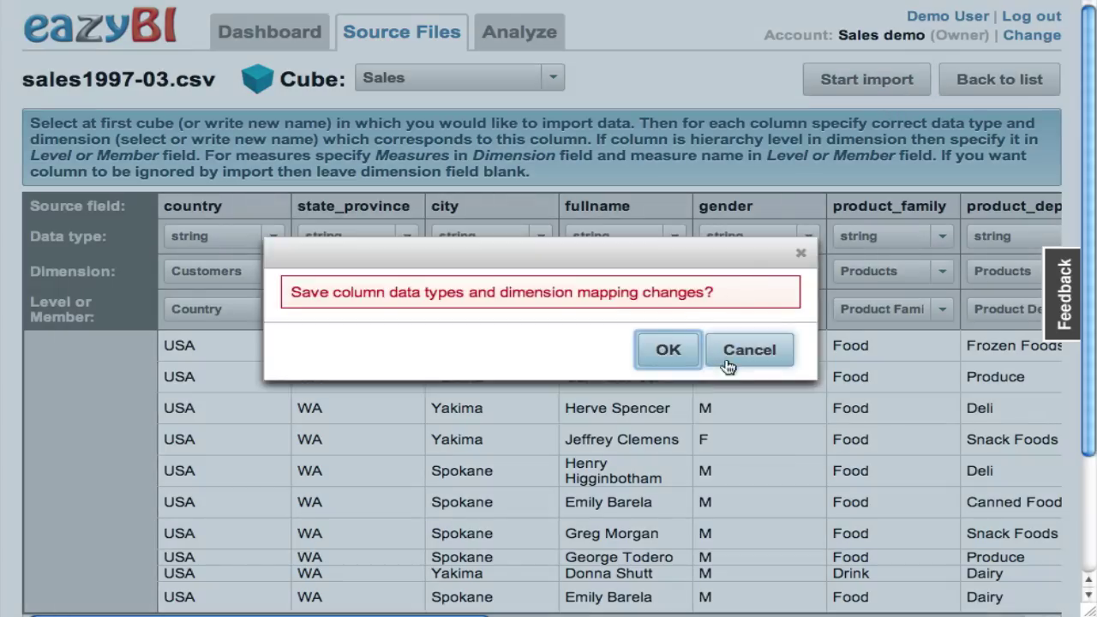
left_click(677, 351)
left_click(673, 282)
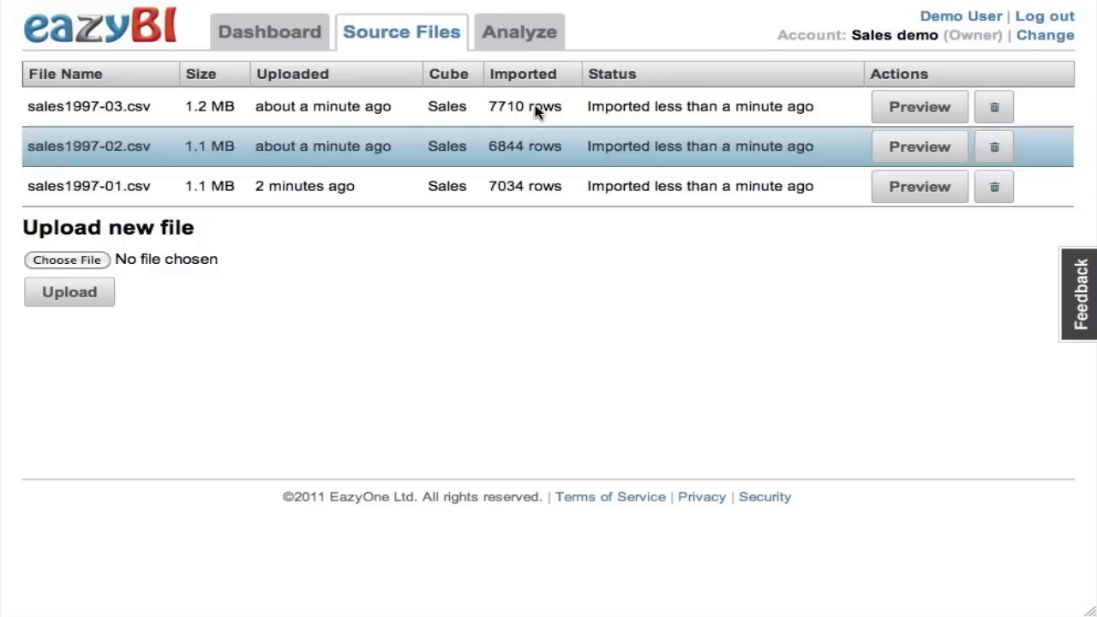
left_click(530, 31)
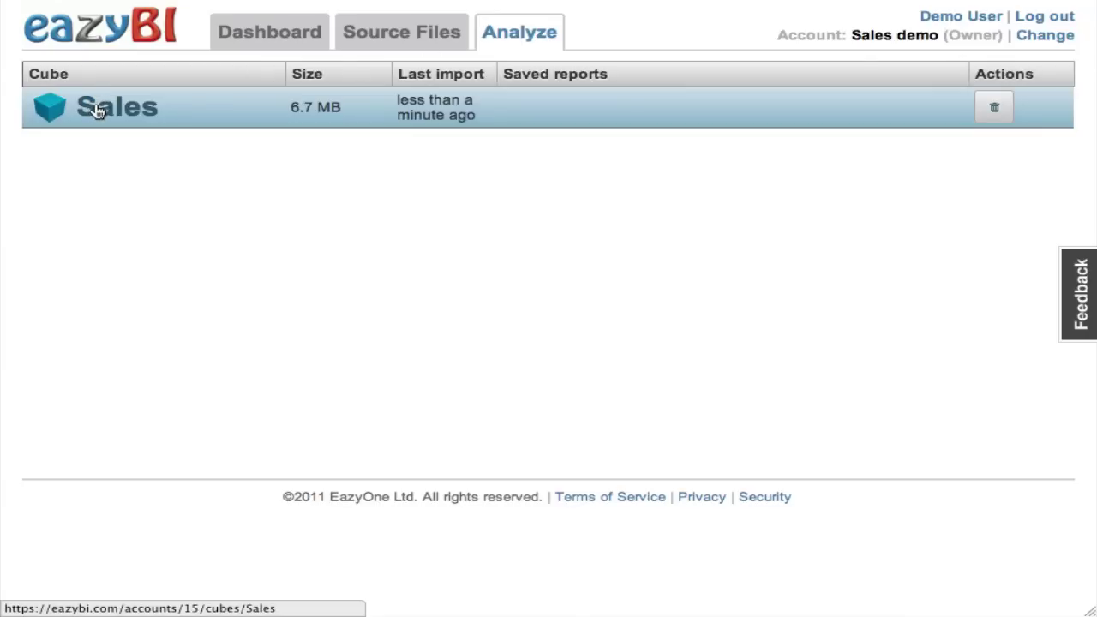
Open the Sales cube with Measures on columns and Customers on rows, expanding USA
left_click(97, 110)
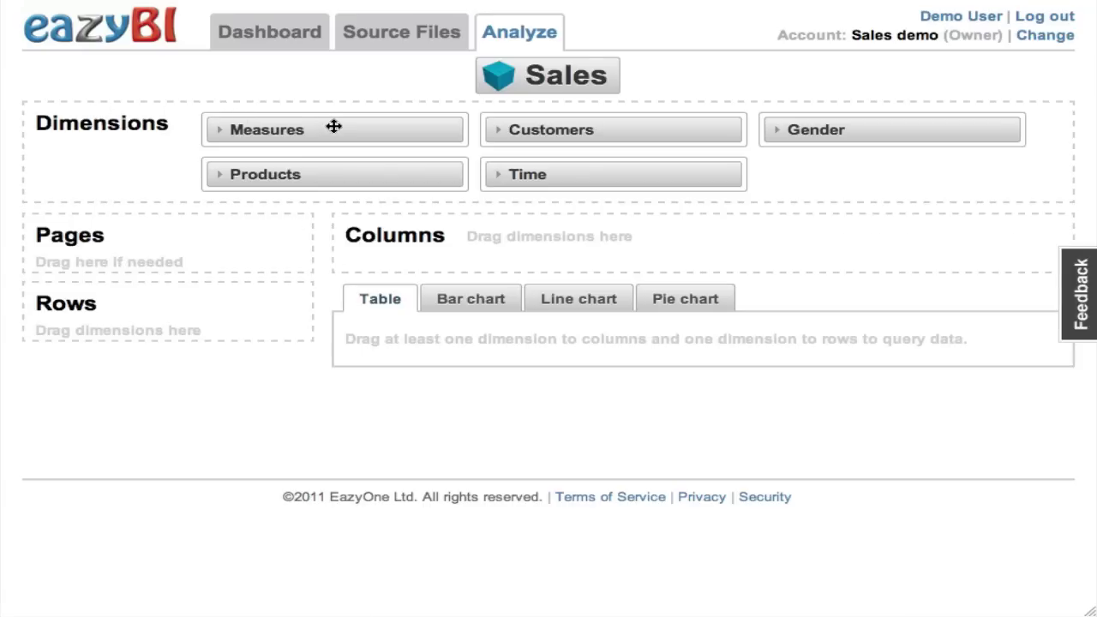
left_click_drag(333, 126, 561, 242)
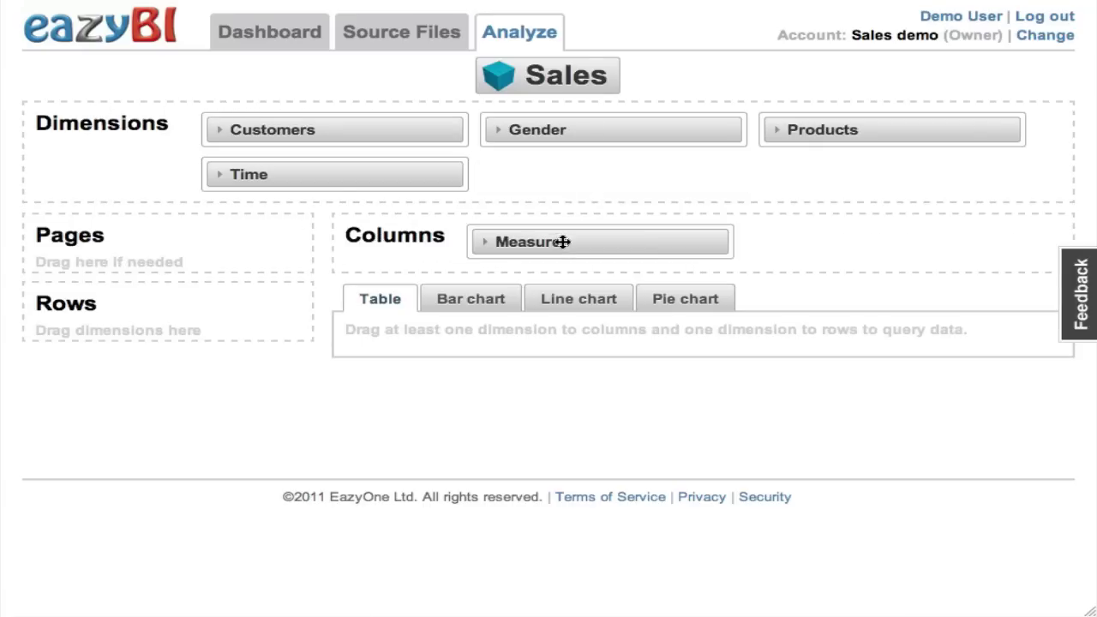
left_click_drag(352, 127, 215, 320)
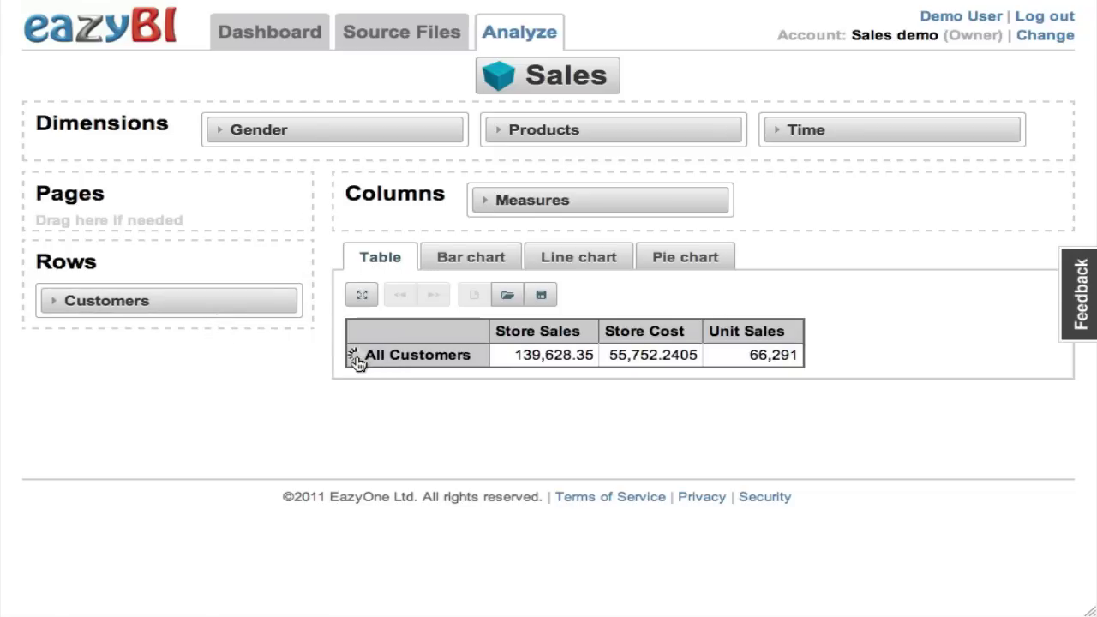
left_click(373, 380)
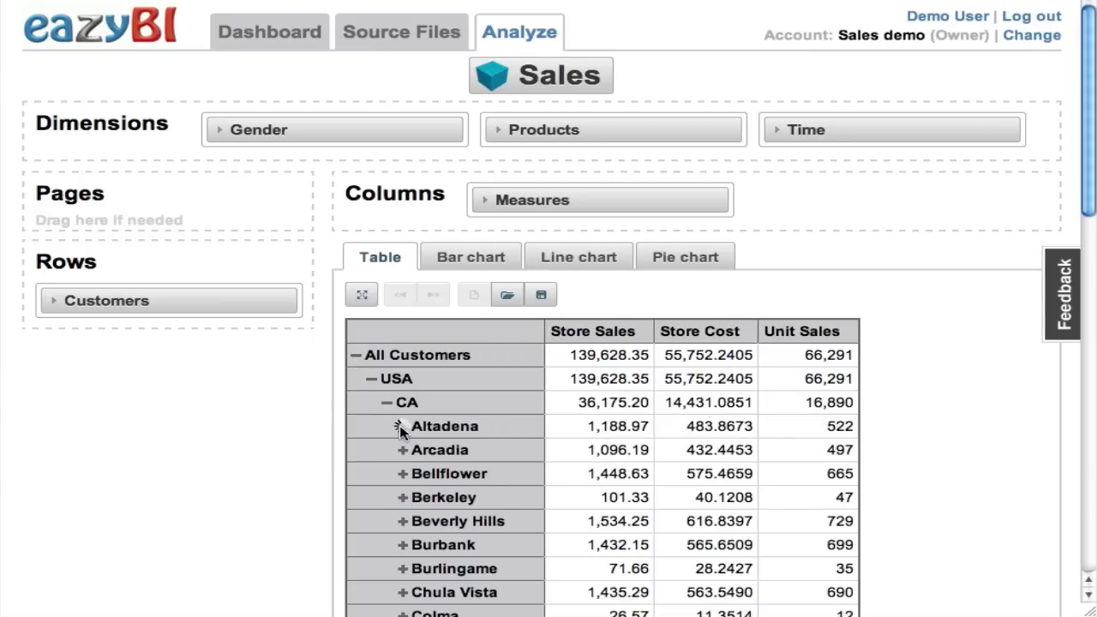
scroll(477, 433, "down", 10)
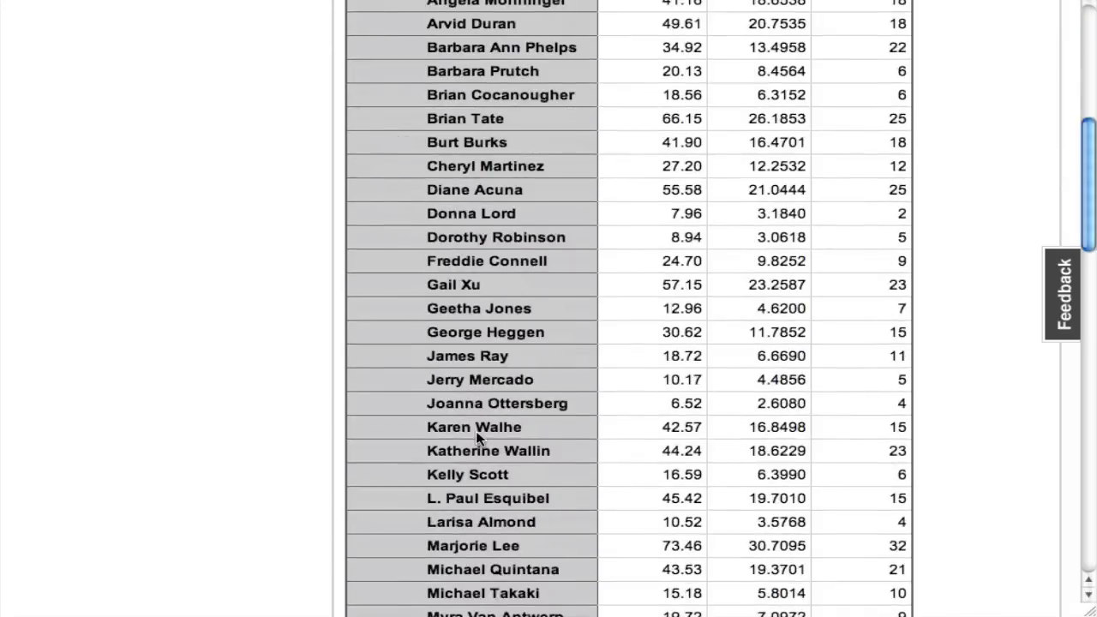
scroll(475, 431, "up", 12)
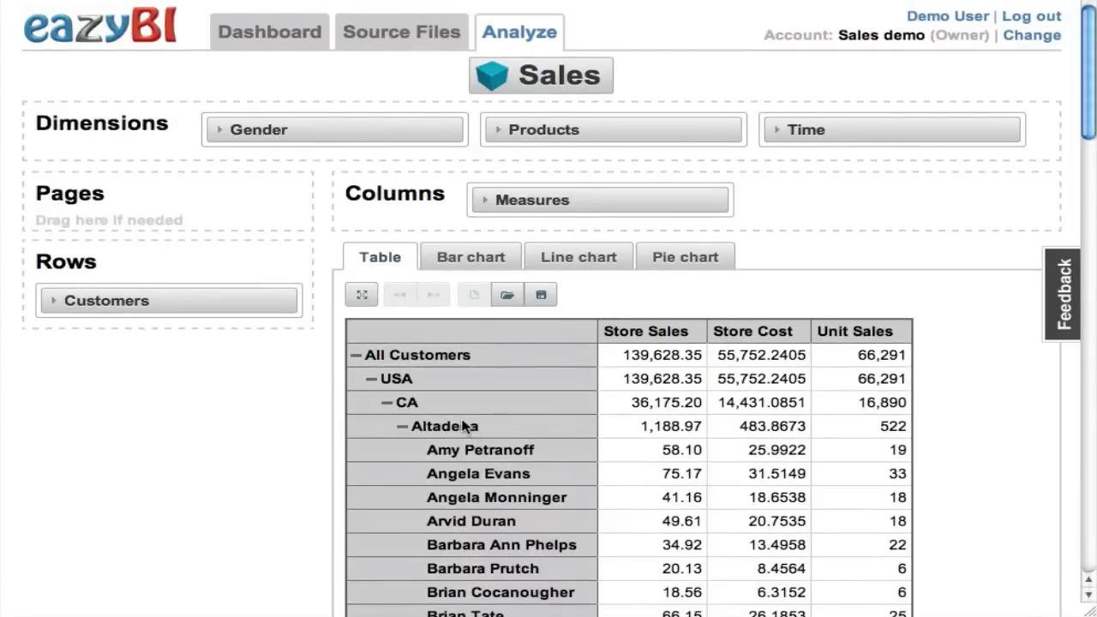
left_click(395, 387)
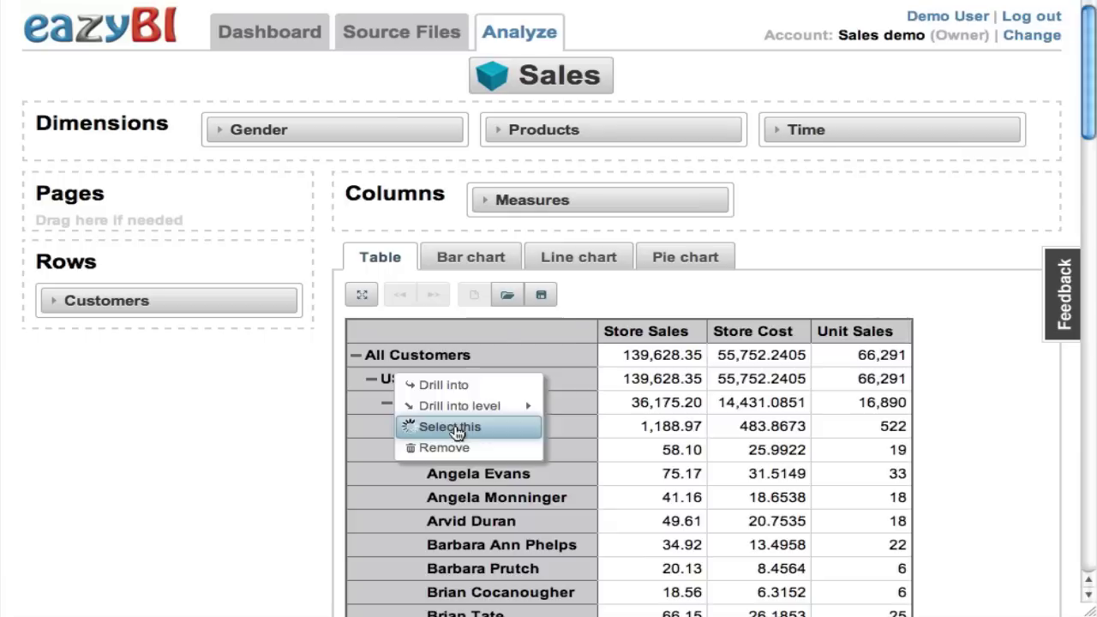
Keep only the USA row and drill it down to the City level
left_click(456, 428)
left_click(389, 361)
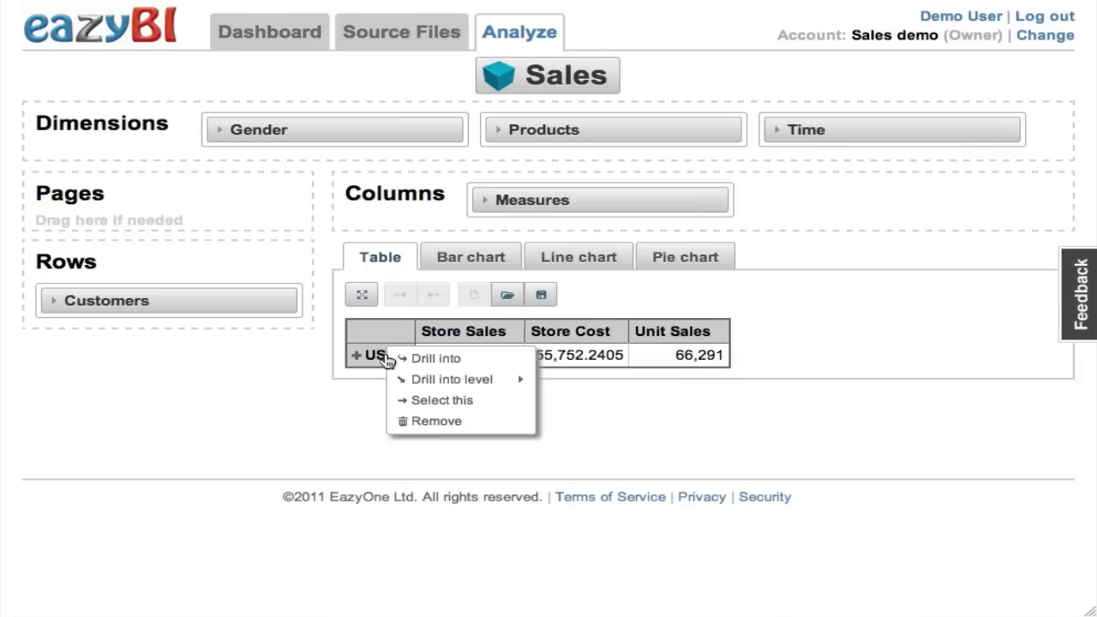
left_click(435, 358)
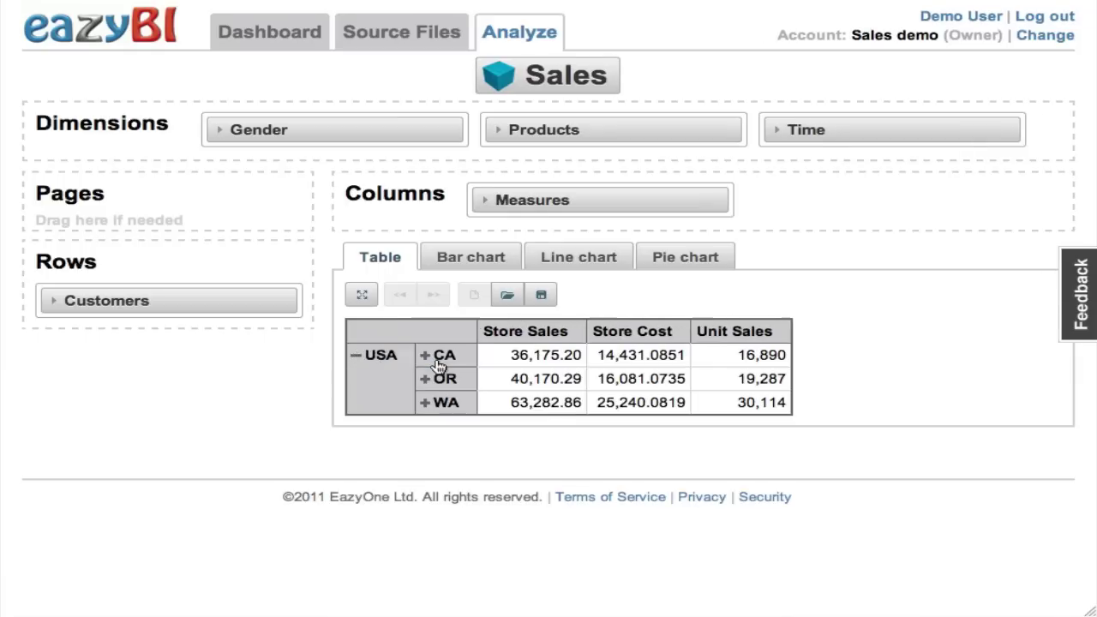
left_click(354, 361)
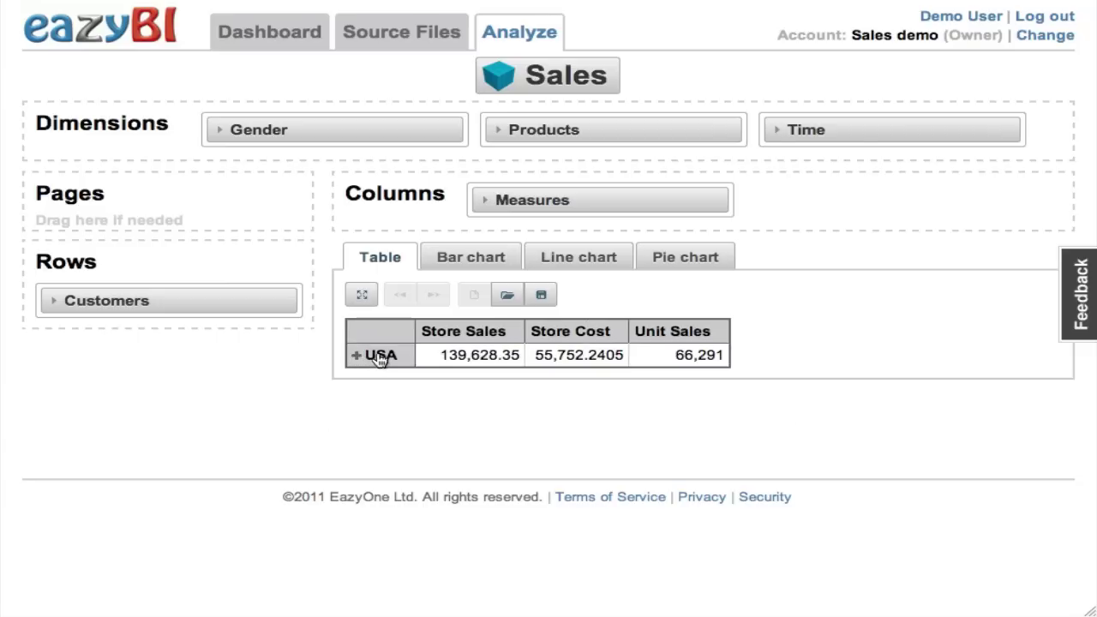
left_click(378, 358)
mouse_move(489, 386)
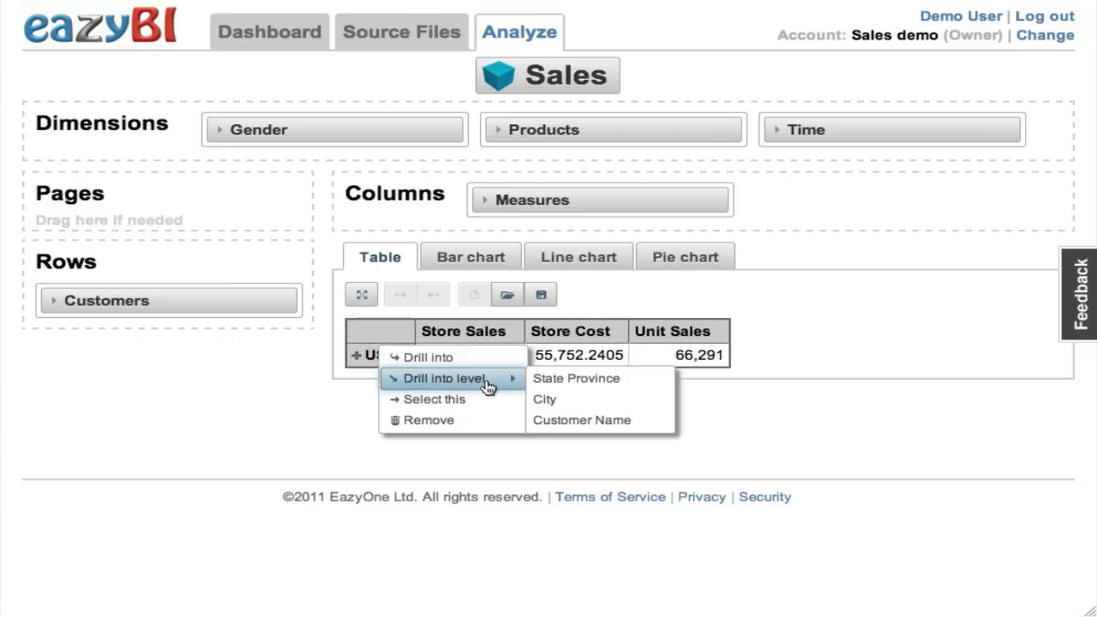
left_click(584, 403)
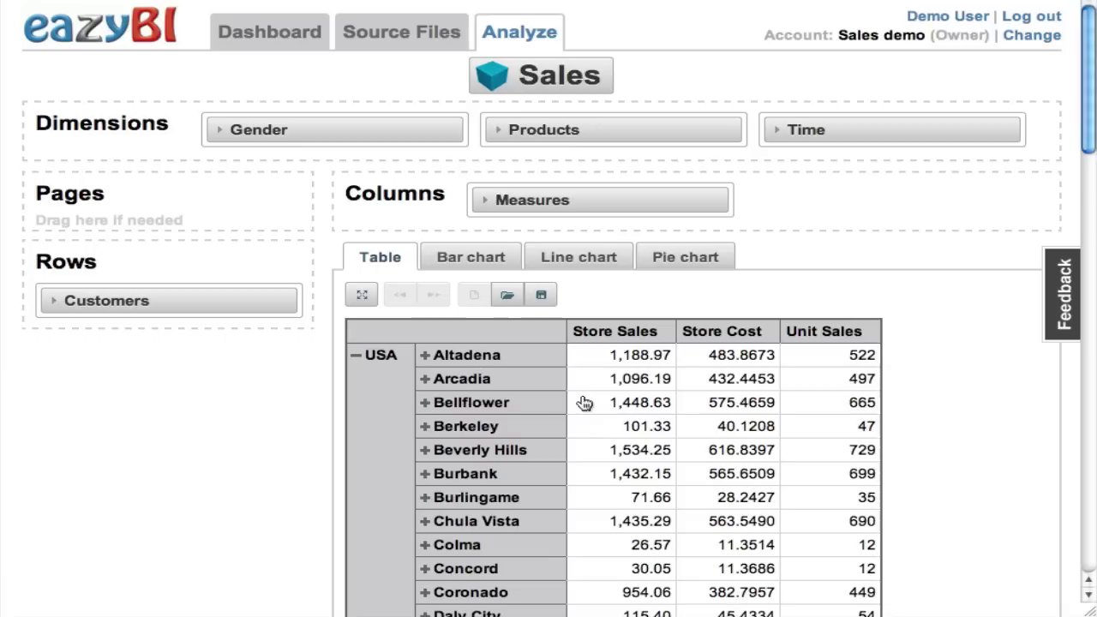
Try listing all cities via Customers hierarchy levels, then revert to USA and drill into cities
left_click(49, 303)
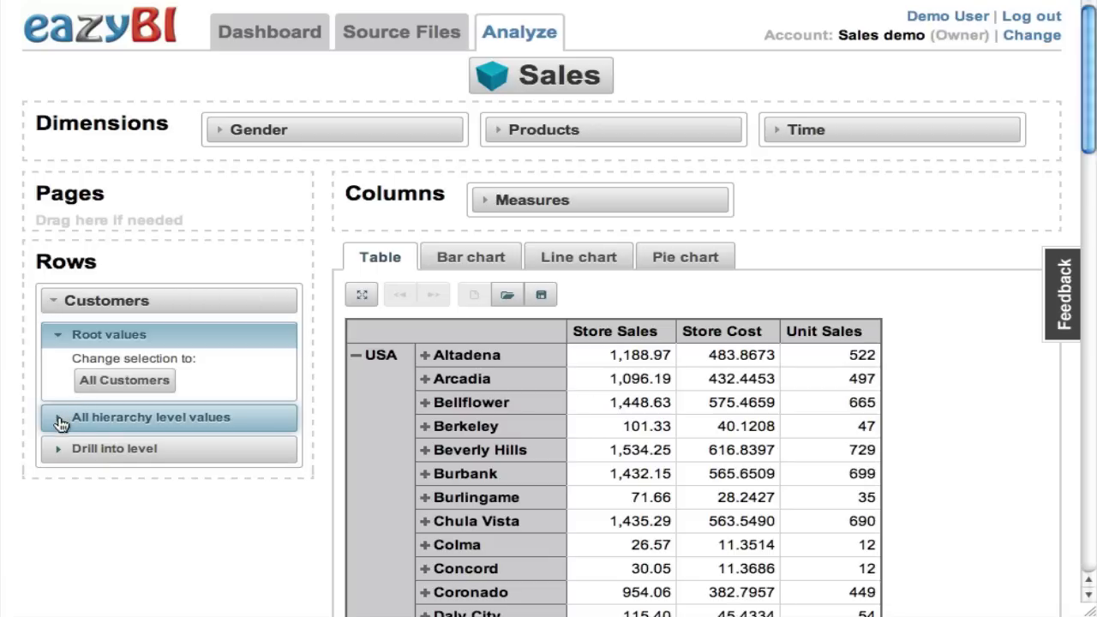
left_click(60, 423)
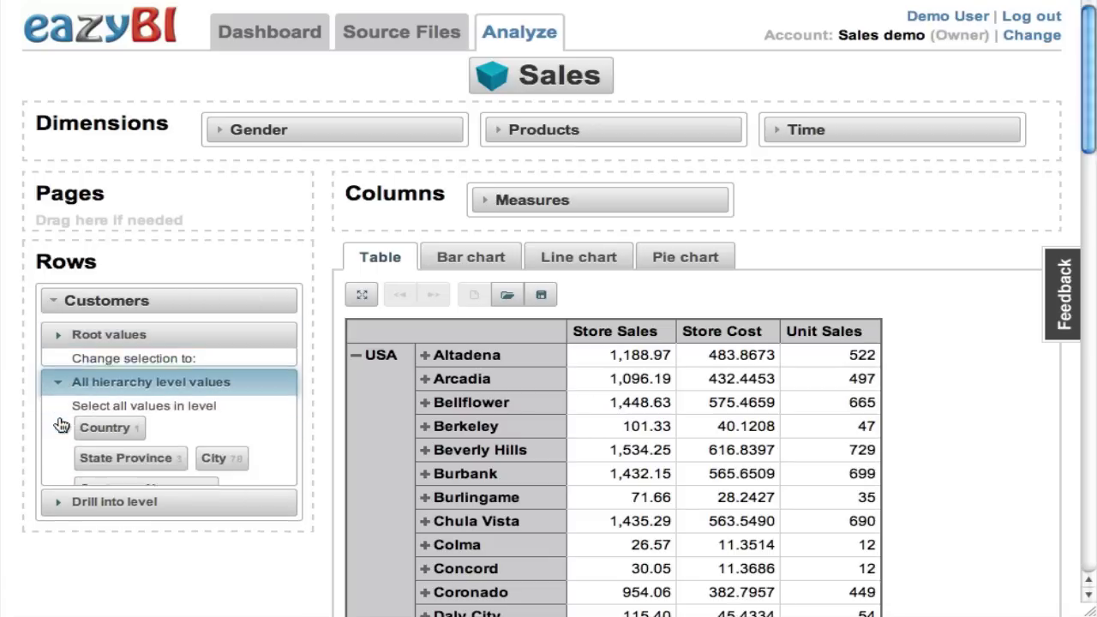
left_click(222, 449)
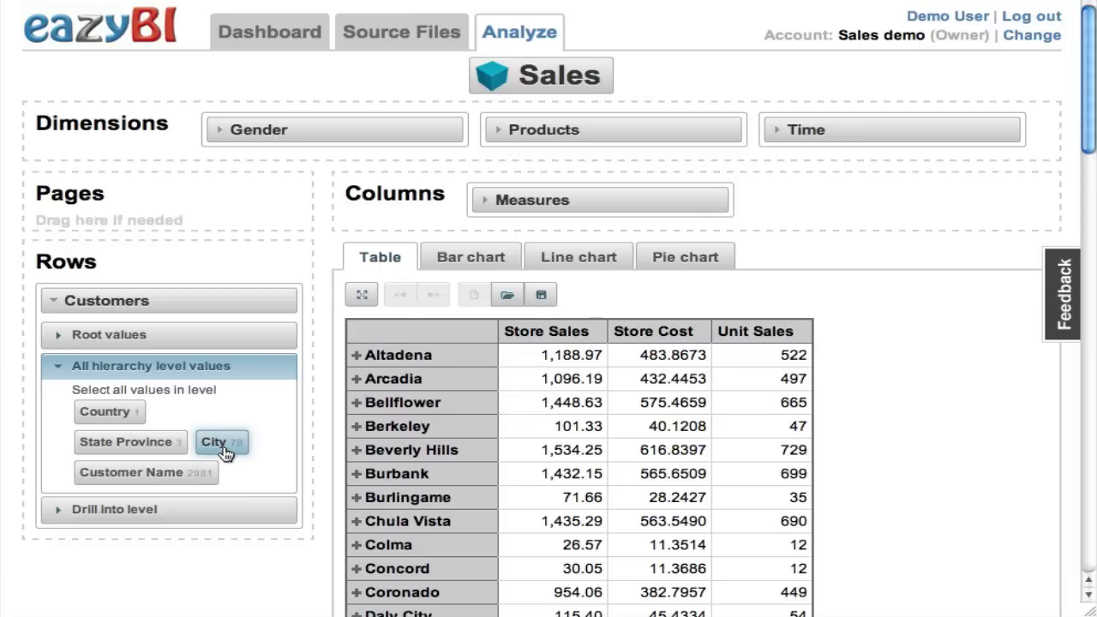
left_click(112, 415)
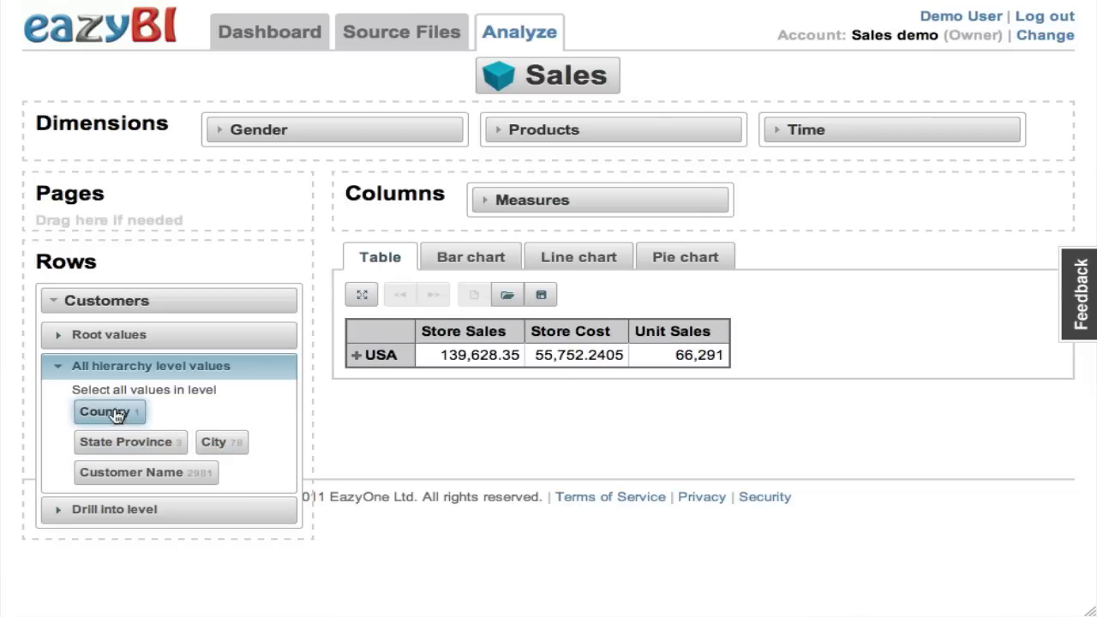
left_click(381, 357)
mouse_move(465, 379)
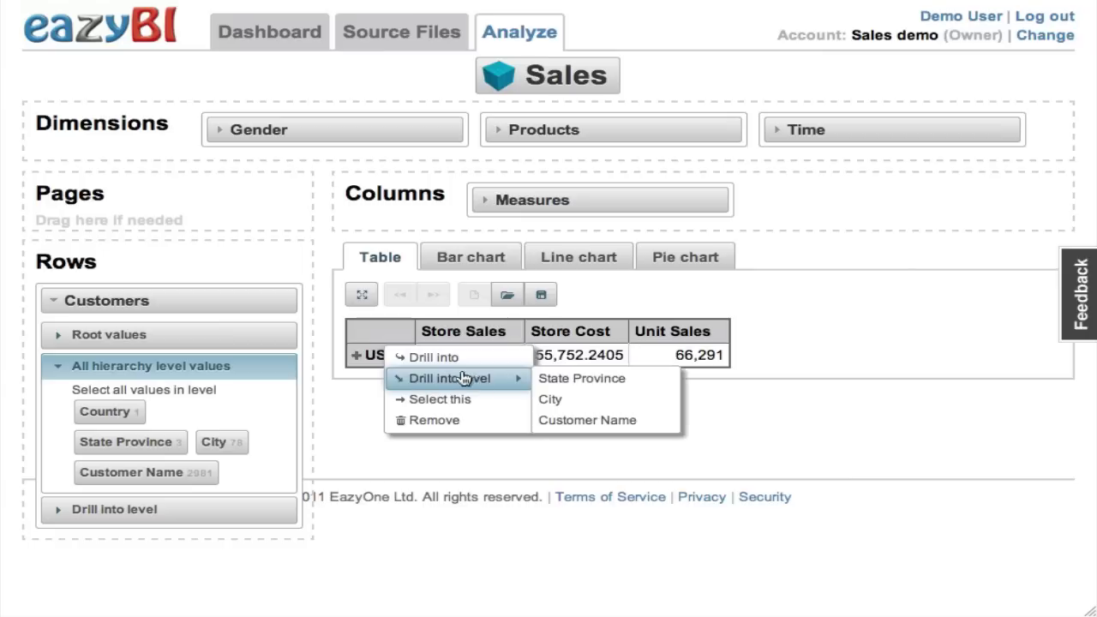
left_click(596, 400)
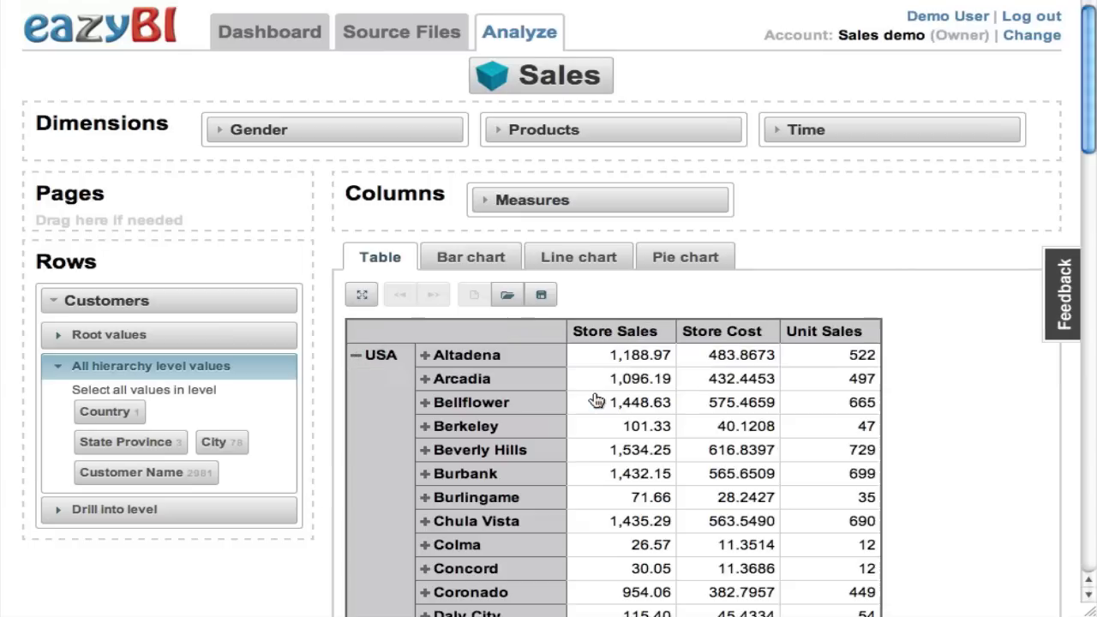
left_click(49, 301)
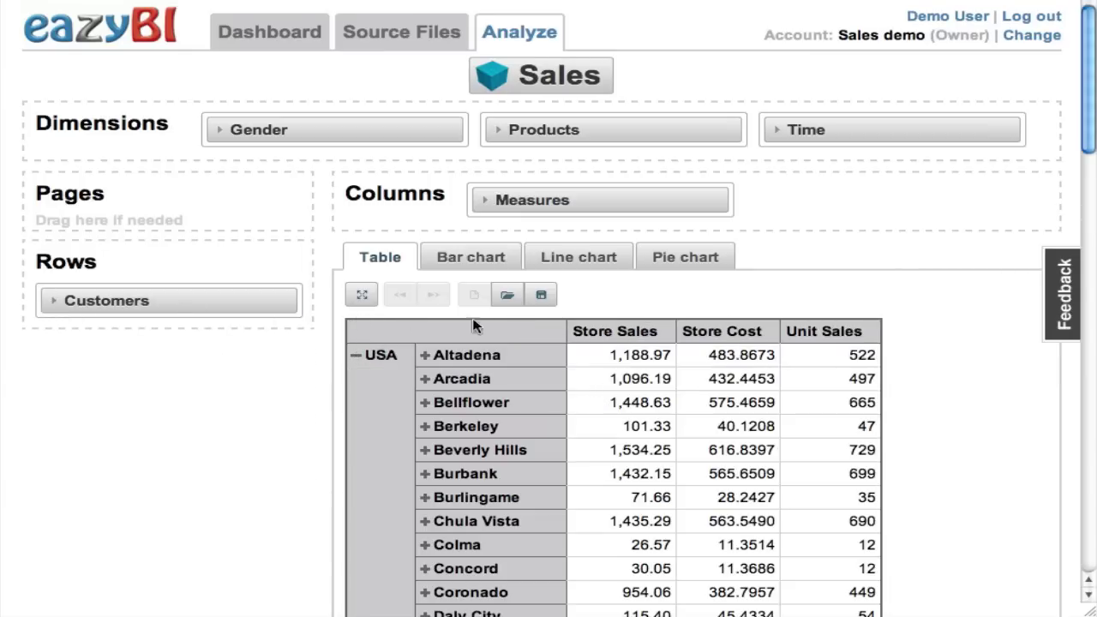
Sort cities by Store Sales descending and keep only the top 5
left_click(668, 332)
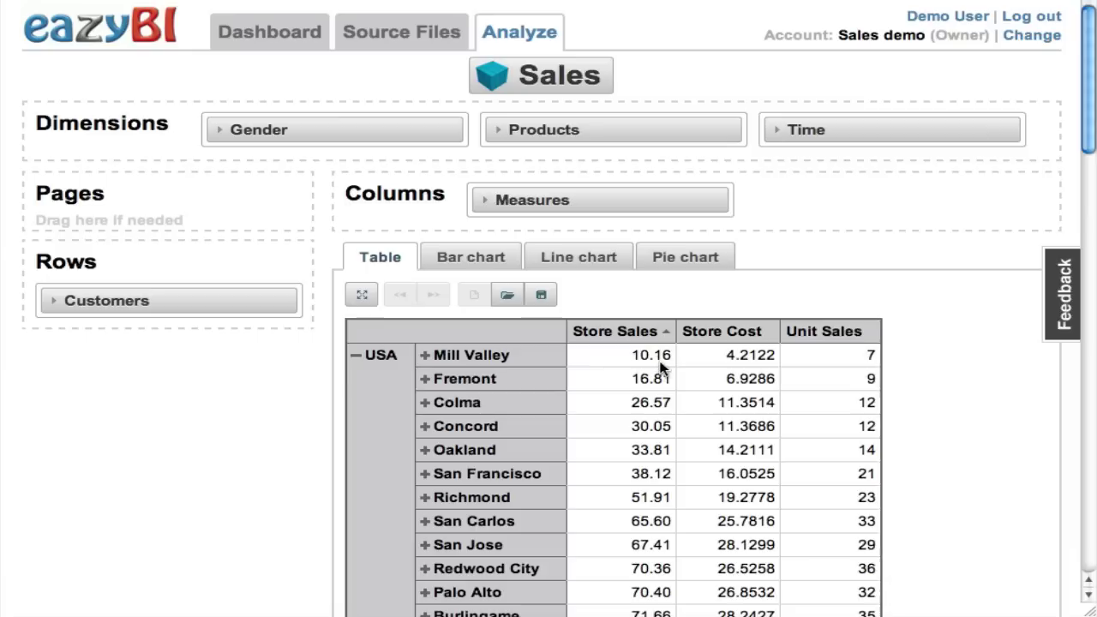
left_click(627, 335)
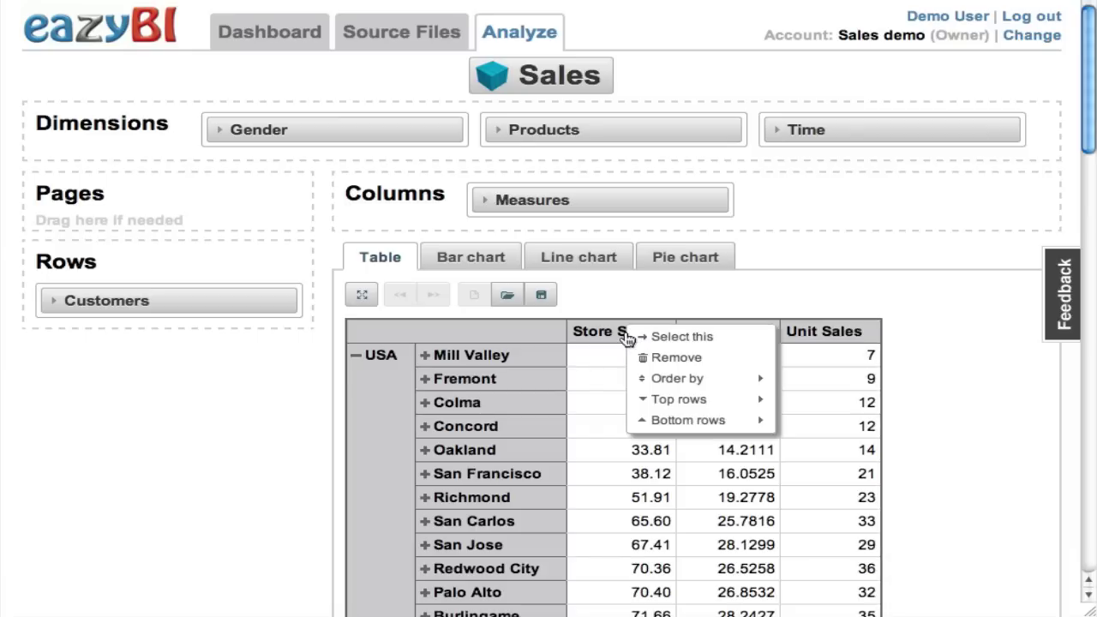
mouse_move(674, 385)
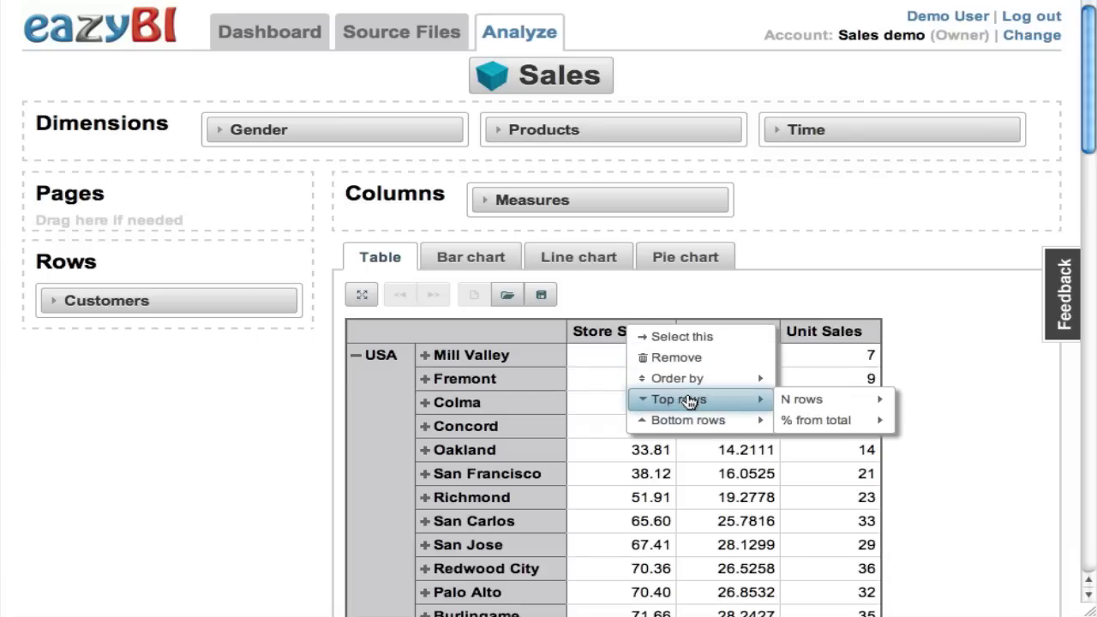
mouse_move(877, 400)
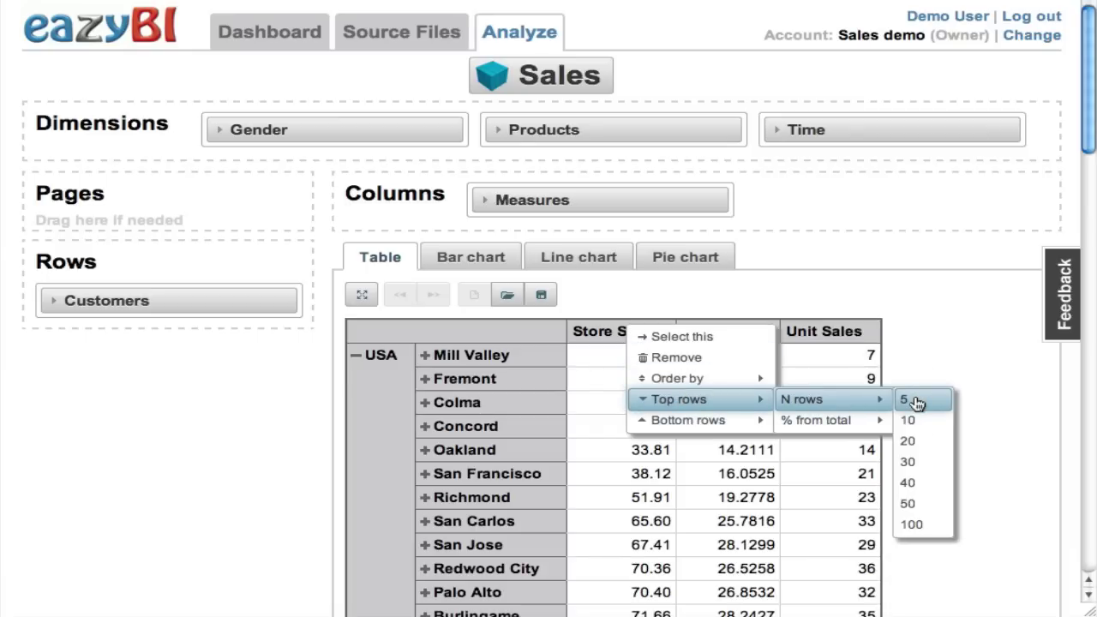
left_click(914, 401)
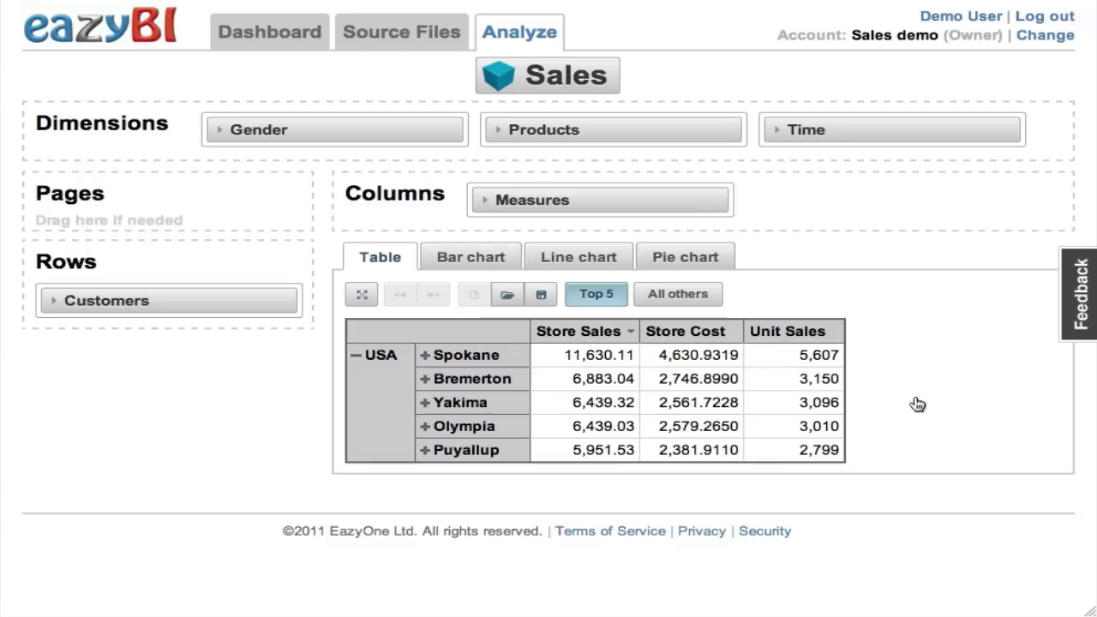
Switch to the top 50% of Store Sales, toggling the All others row on and off
left_click(573, 340)
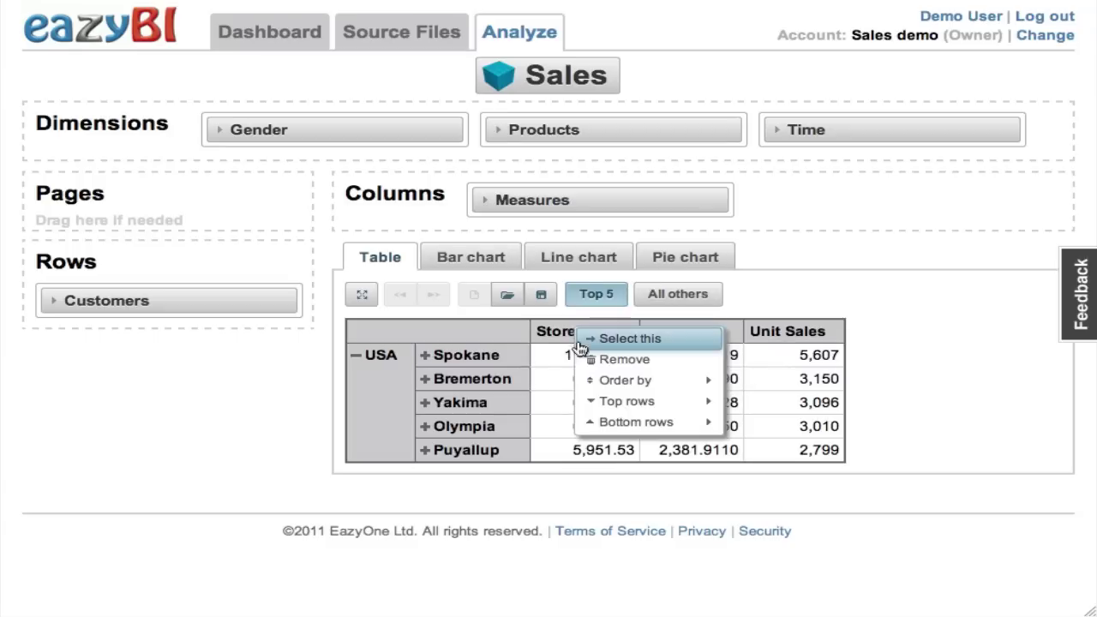
mouse_move(642, 403)
mouse_move(777, 404)
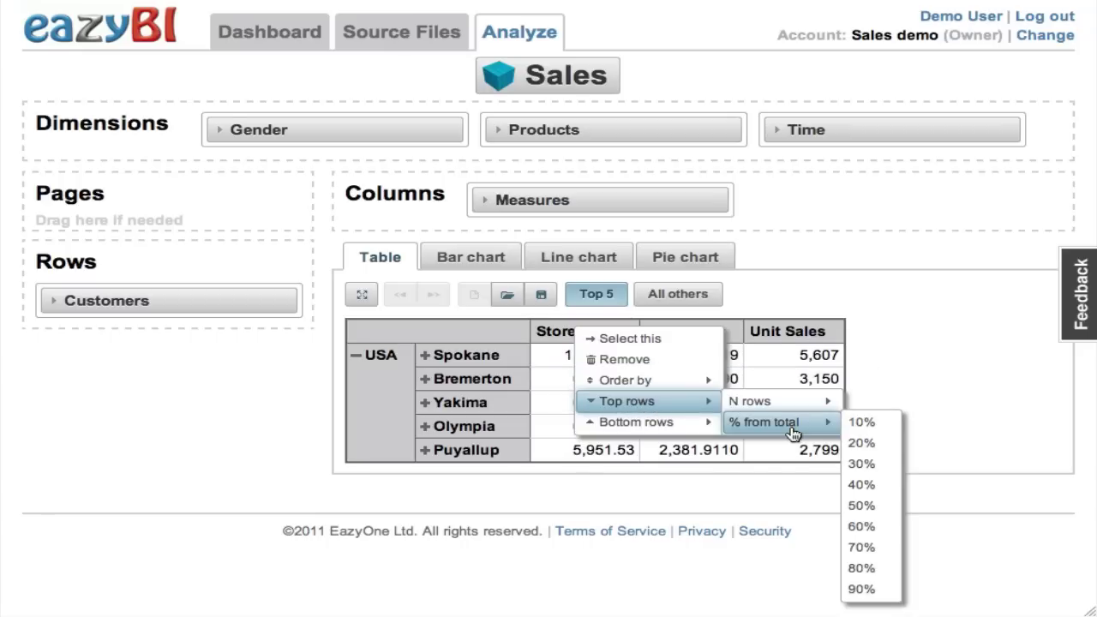
left_click(883, 508)
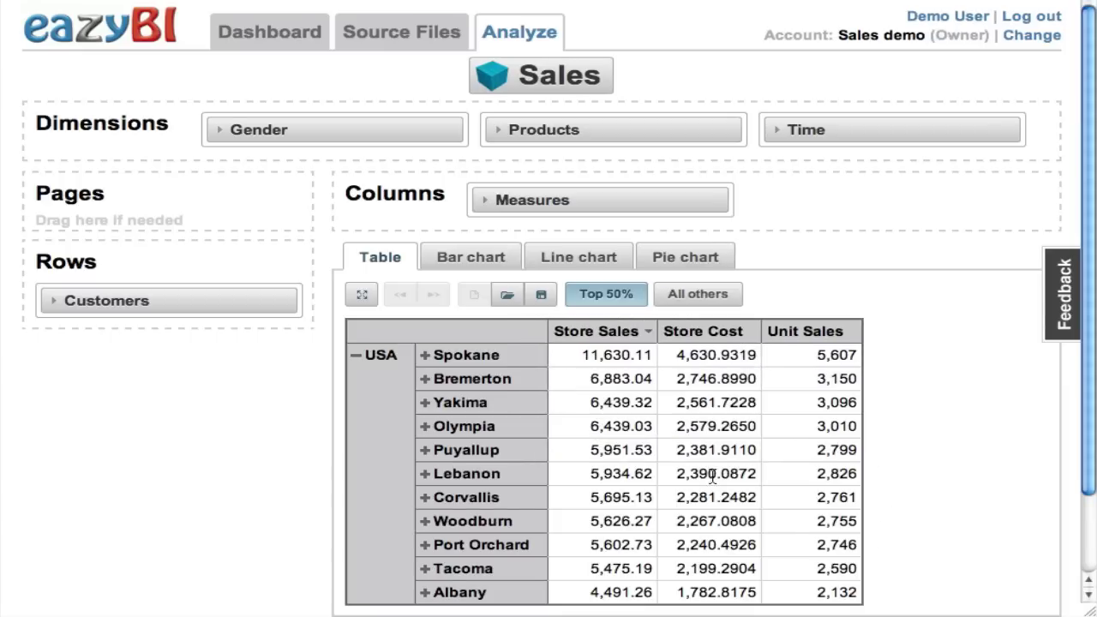
scroll(712, 476, "down", 3)
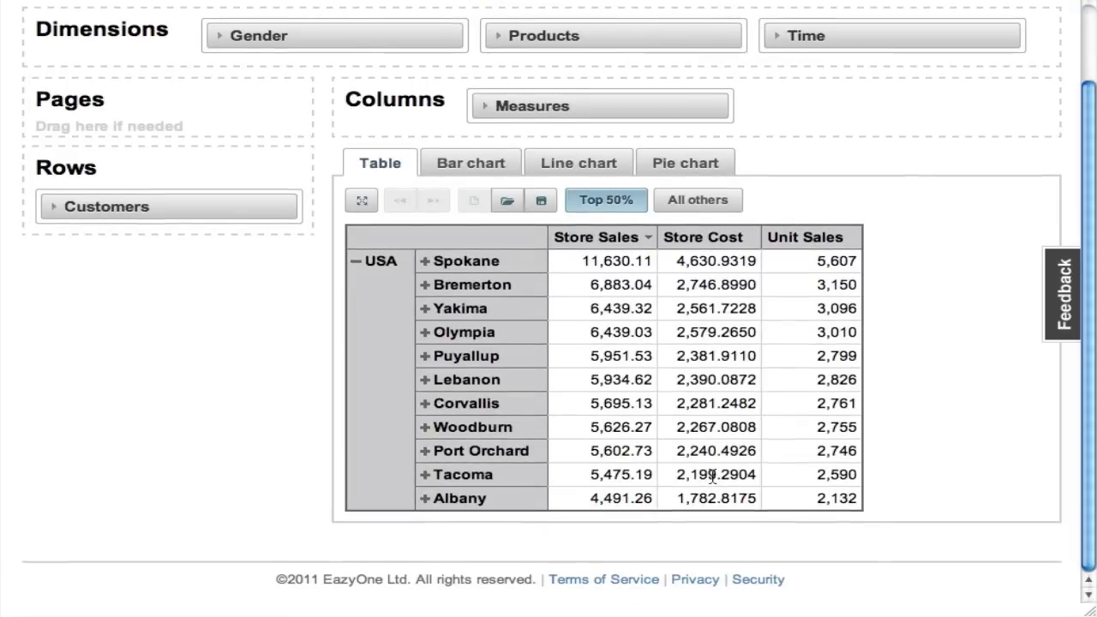
left_click(693, 209)
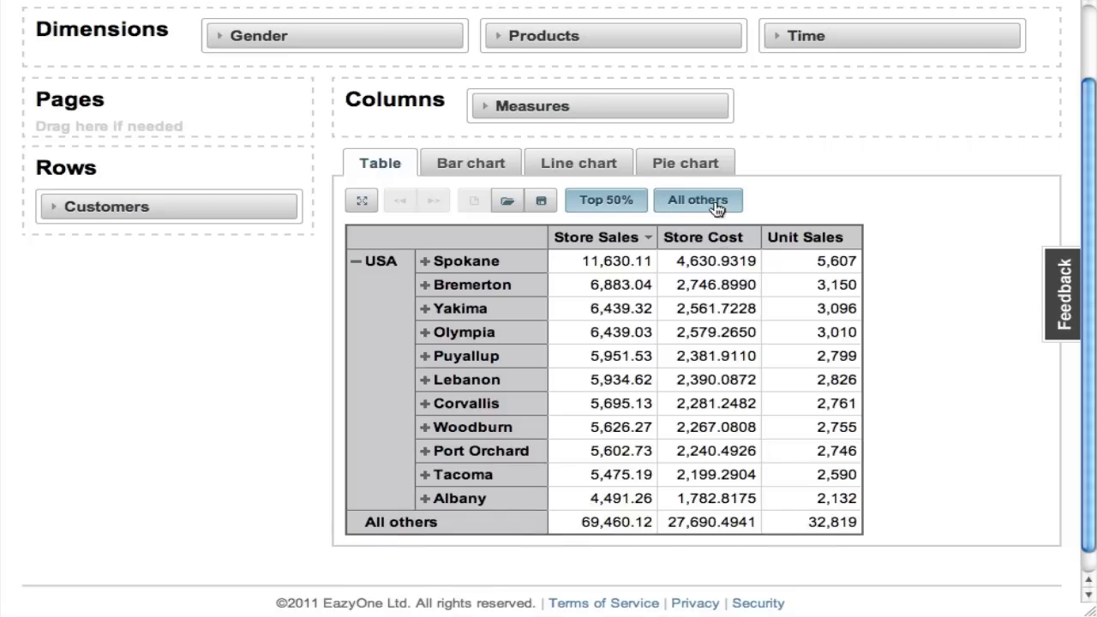
left_click(716, 209)
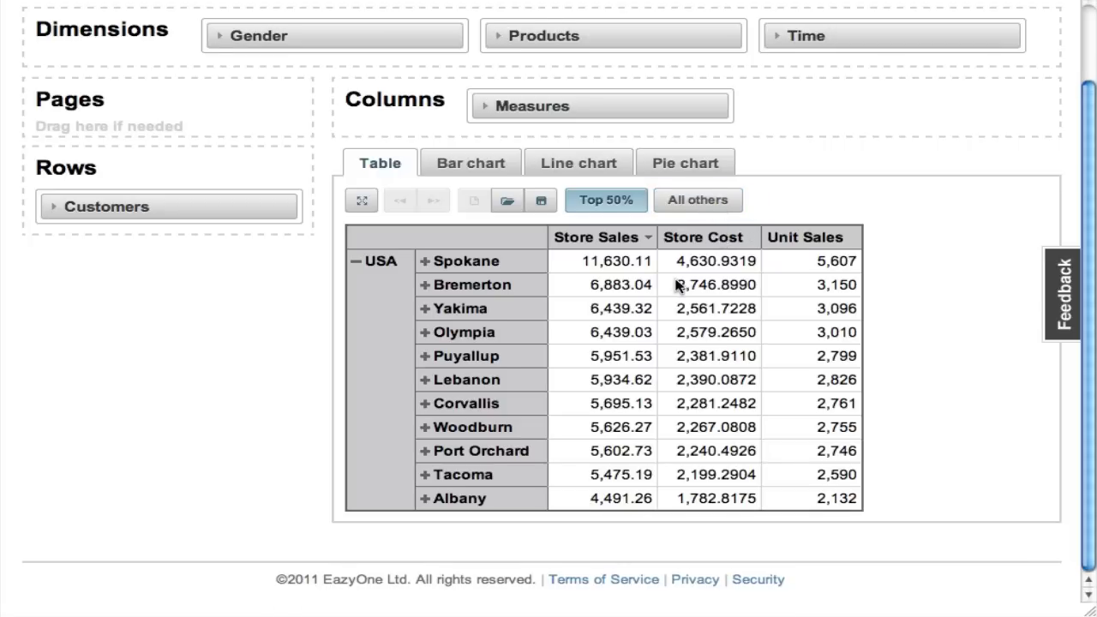
Move Time into the page filters and filter the table to Jan 1997
scroll(680, 283, "up", 2)
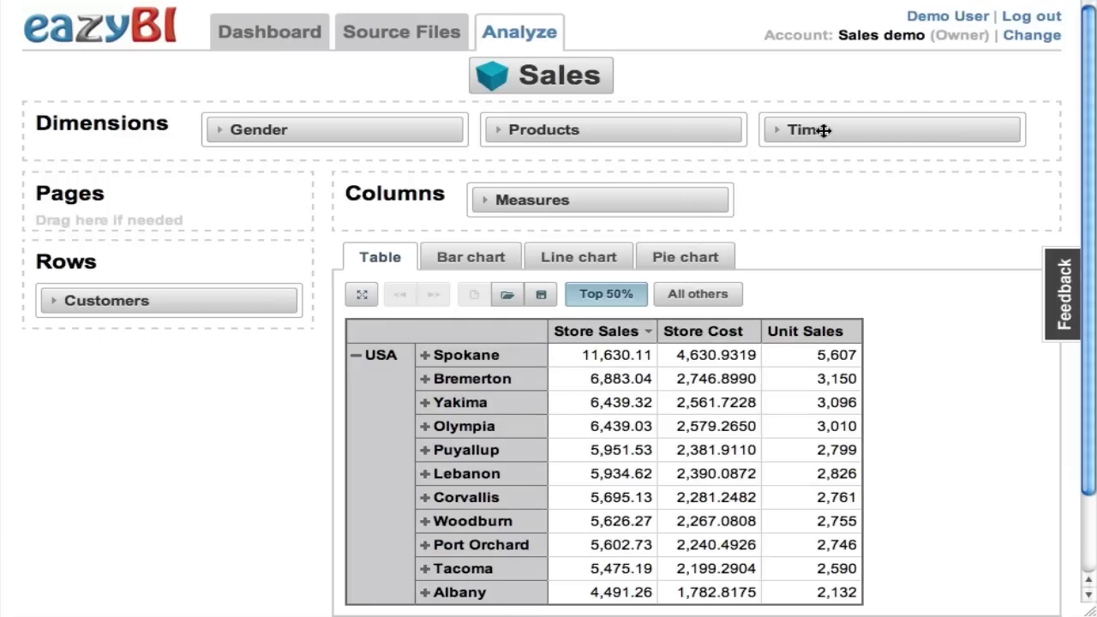
left_click_drag(822, 130, 115, 232)
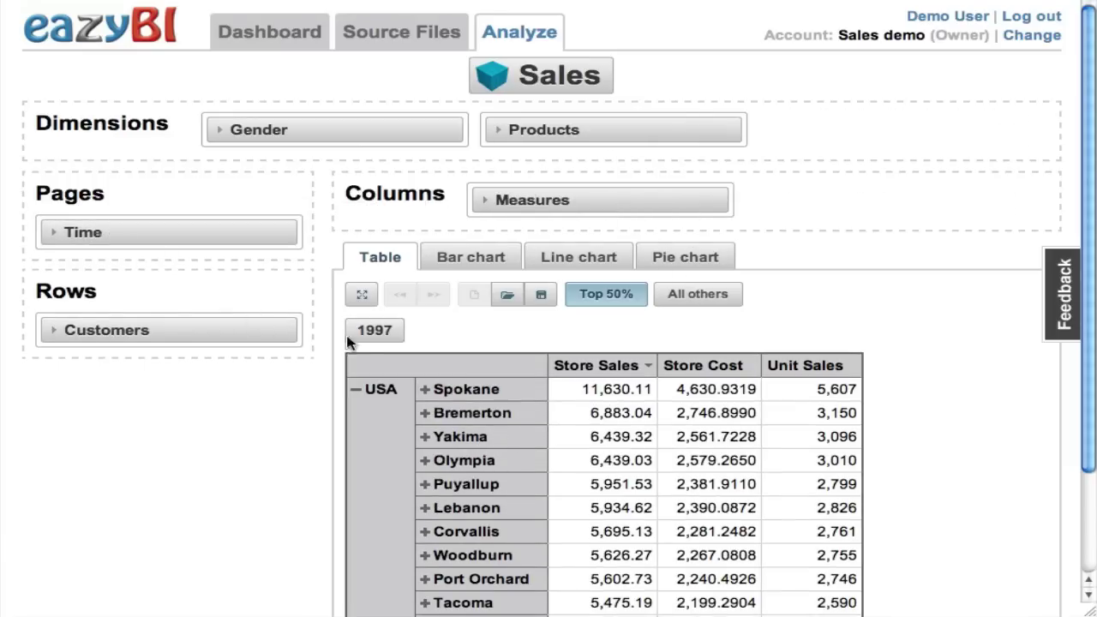
left_click(373, 339)
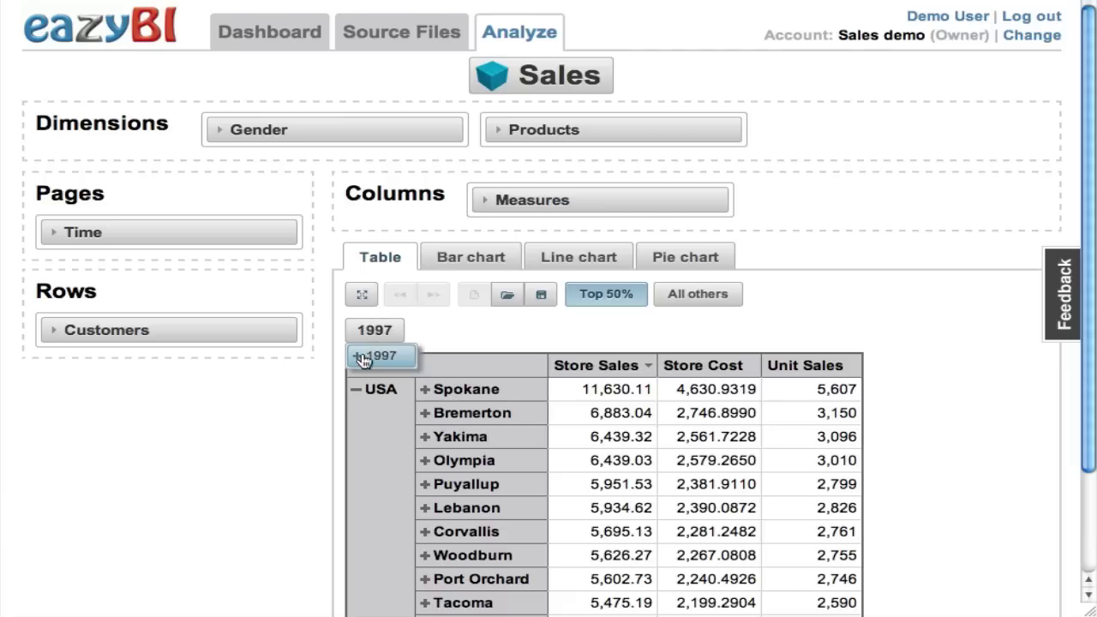
left_click(357, 355)
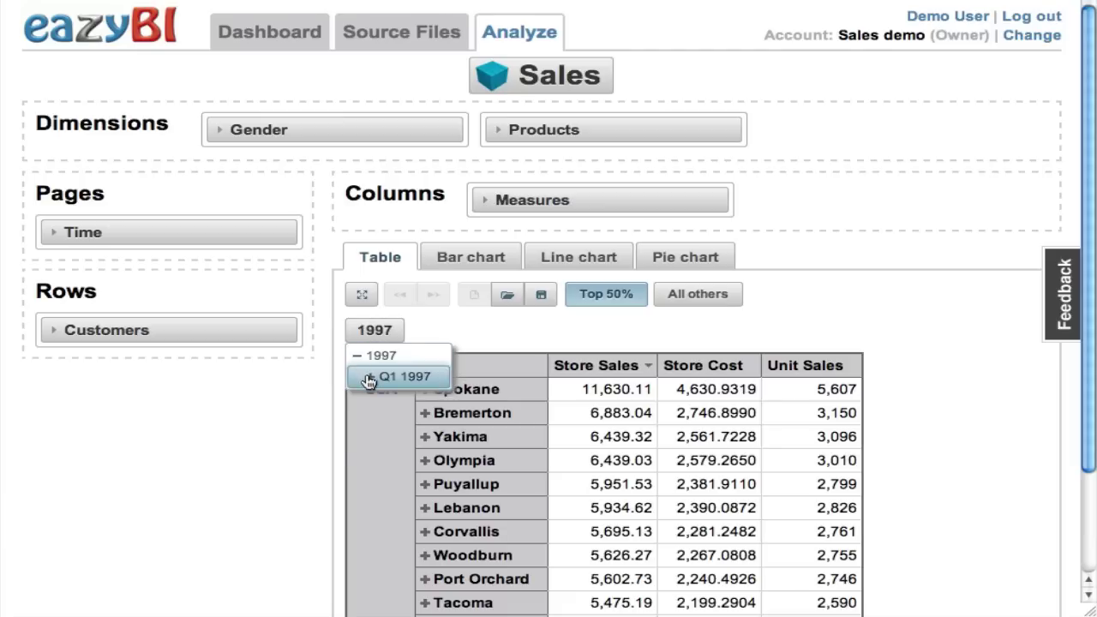
left_click(359, 376)
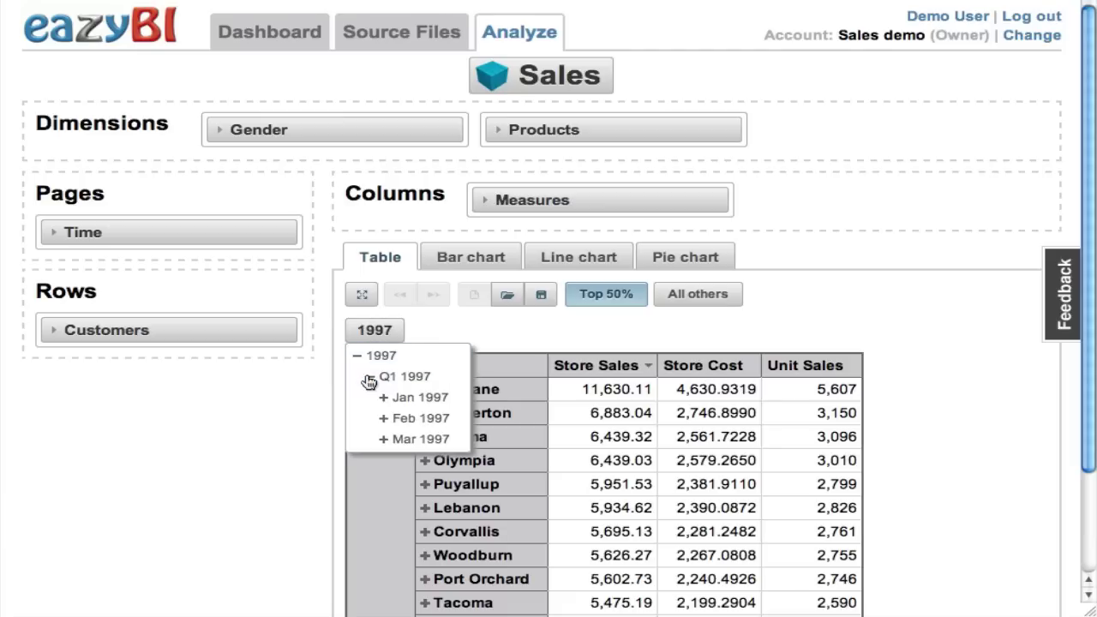
left_click(442, 399)
Switch the Time page filter to Feb 1997, then to the whole year 1997
left_click(421, 330)
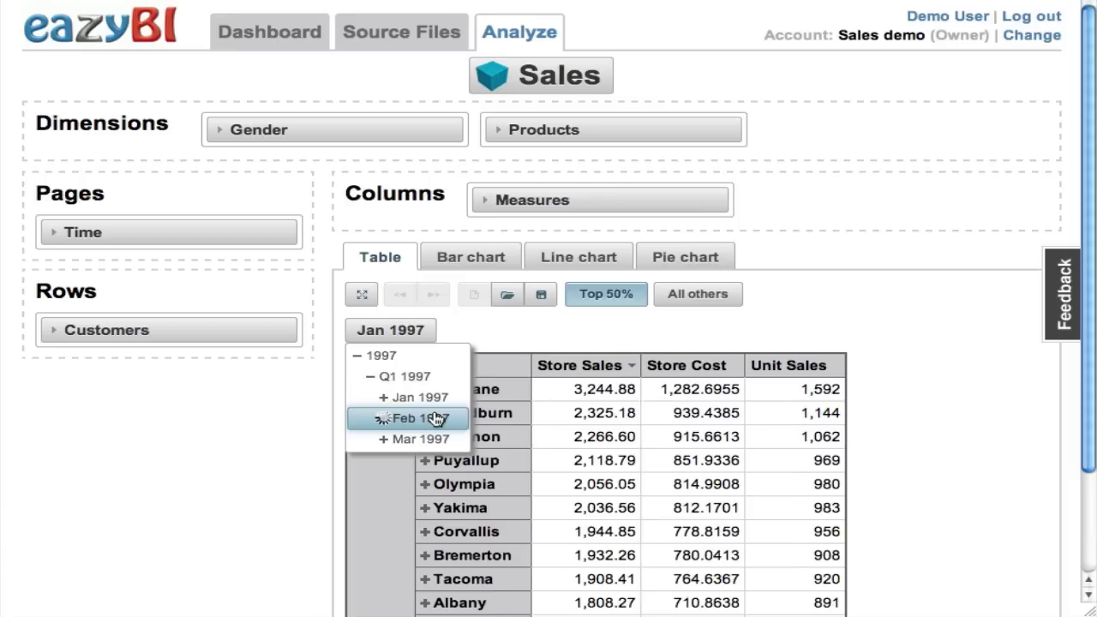
left_click(432, 418)
left_click(391, 331)
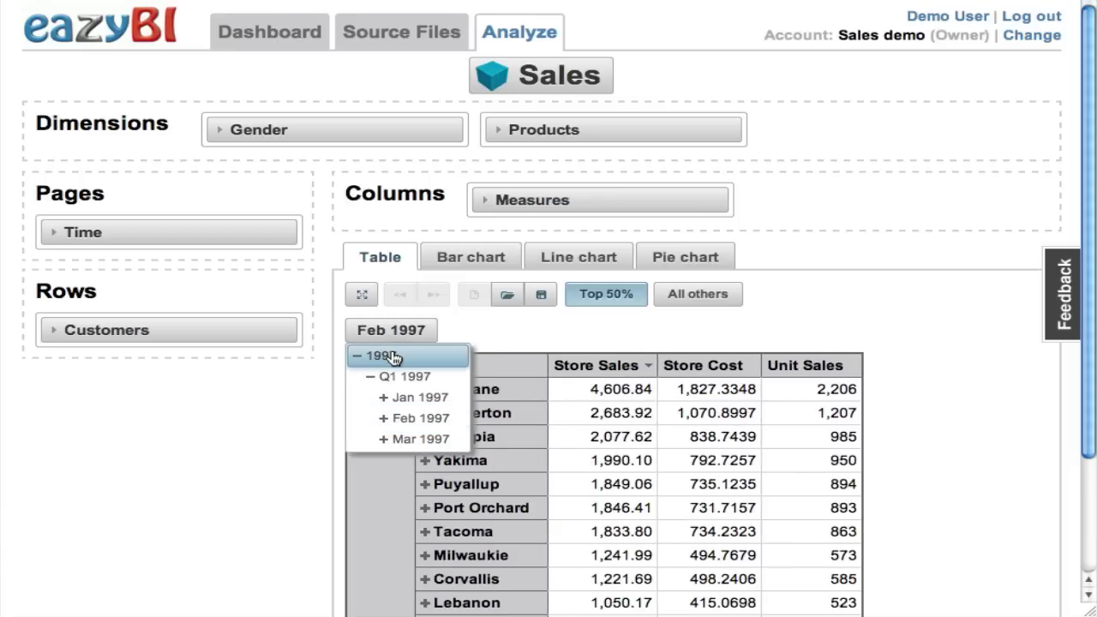
left_click(394, 357)
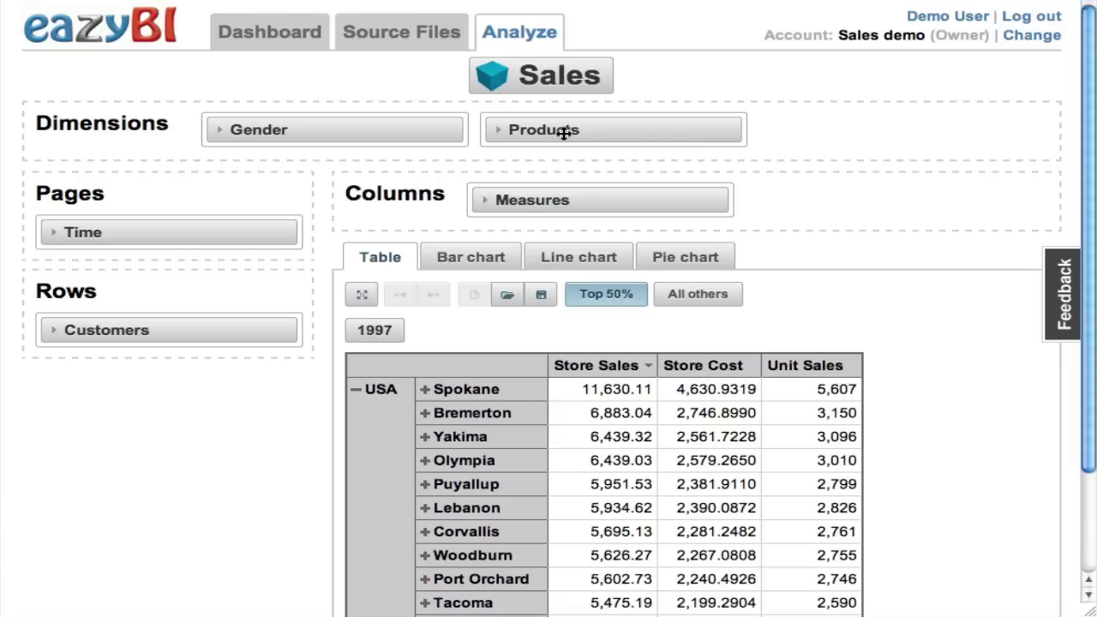
Put Products in the columns, move Measures to the page filters, and keep only top-50% cities
left_click_drag(563, 133, 787, 205)
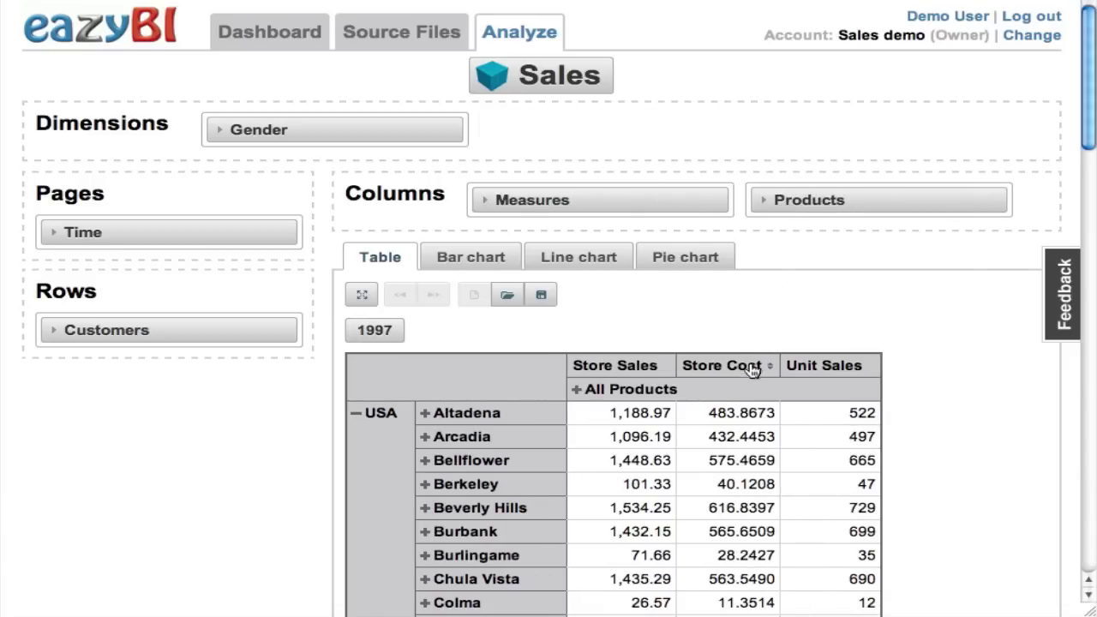
left_click_drag(598, 201, 188, 249)
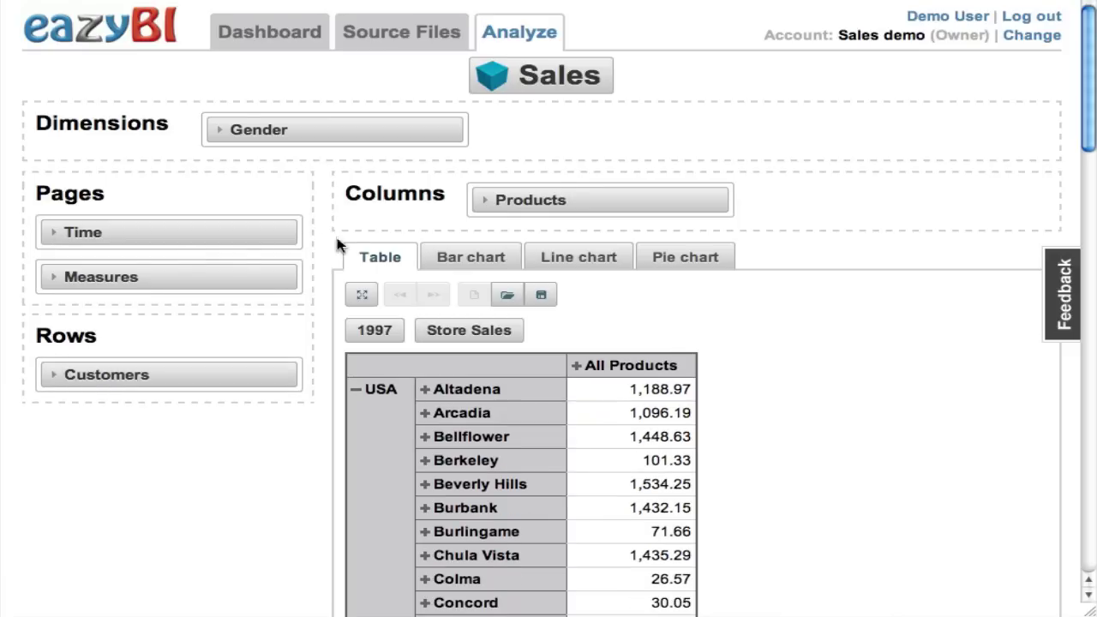
left_click(644, 370)
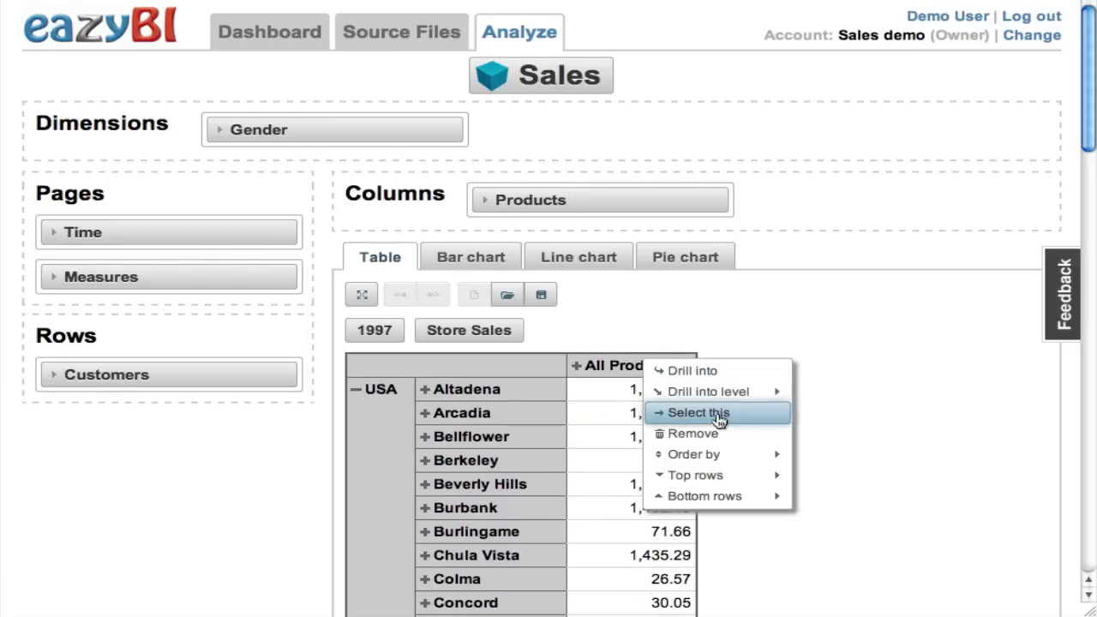
mouse_move(759, 478)
mouse_move(869, 499)
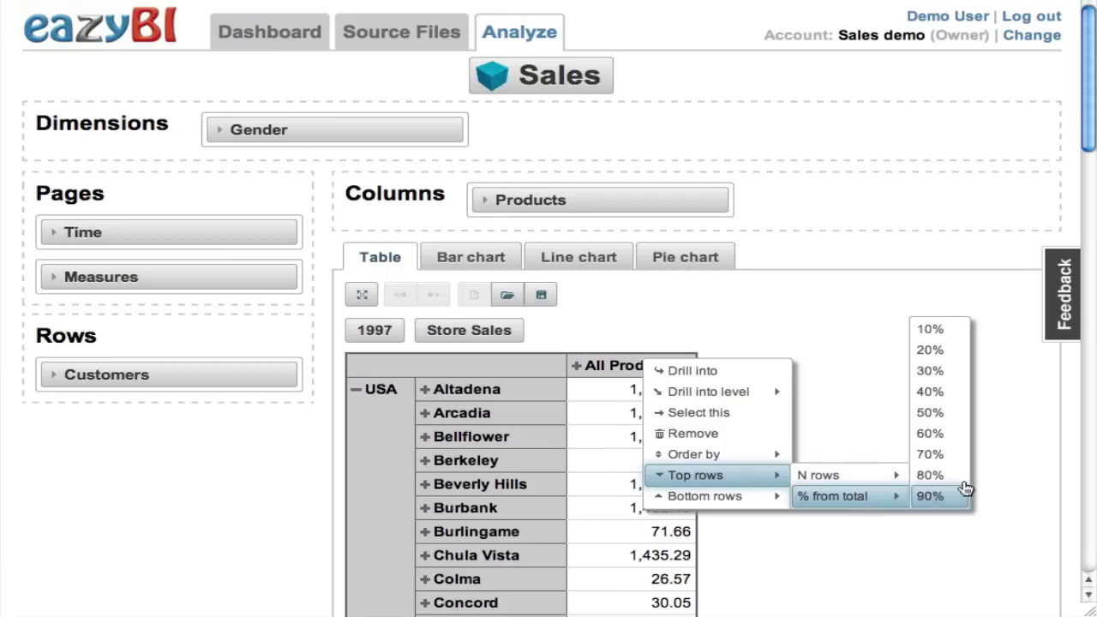
left_click(963, 417)
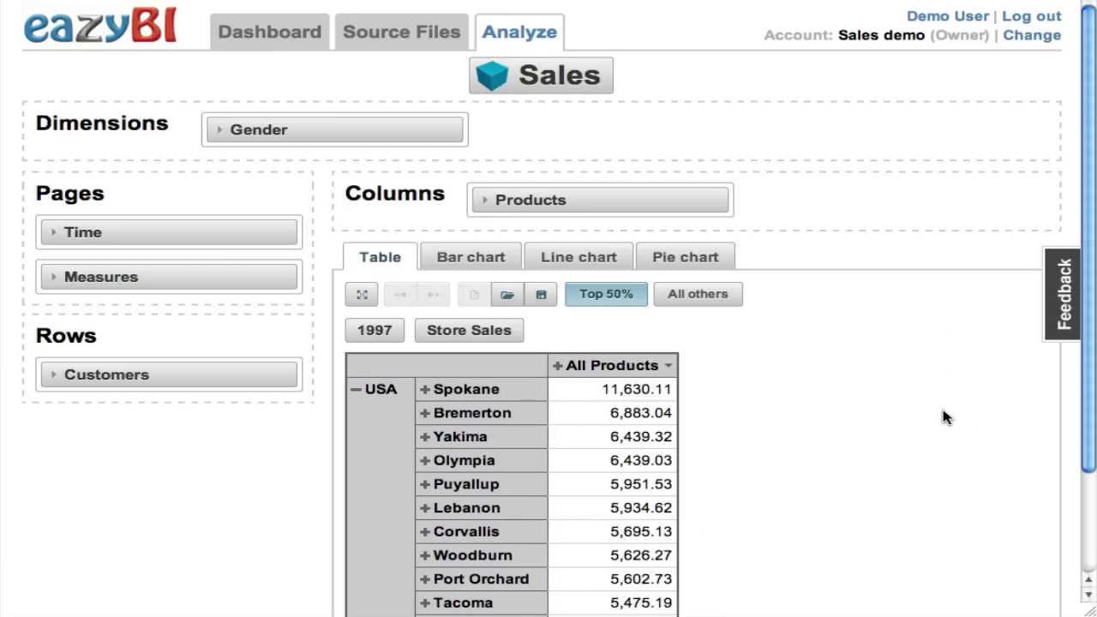
Drill All Products into Drink, Food and Non-Consumable columns and enlarge the table to full page
left_click(593, 365)
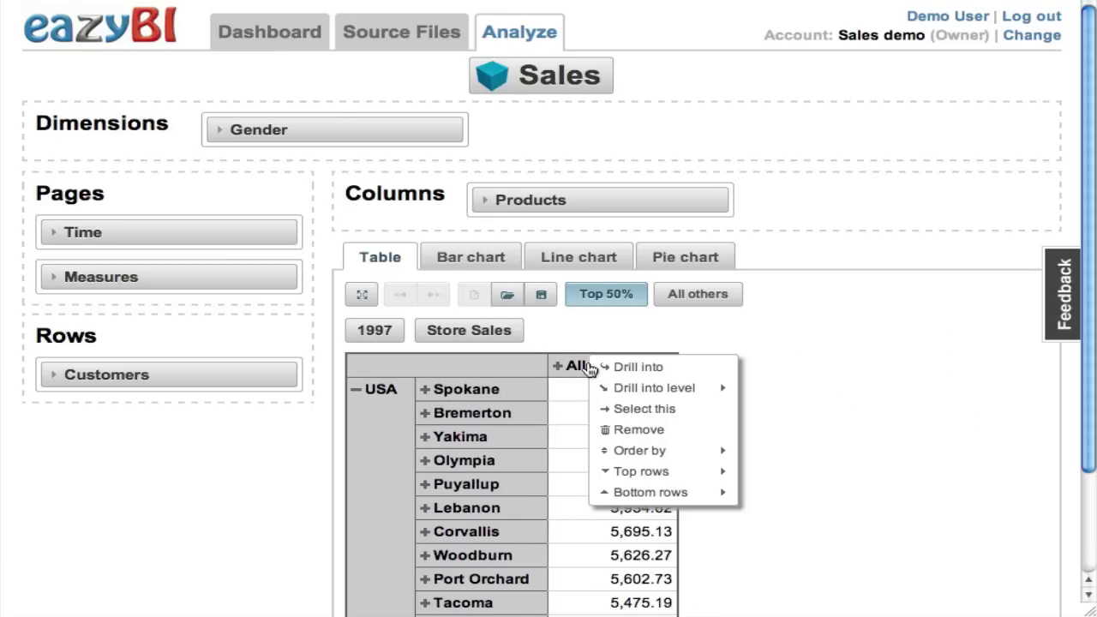
left_click(635, 369)
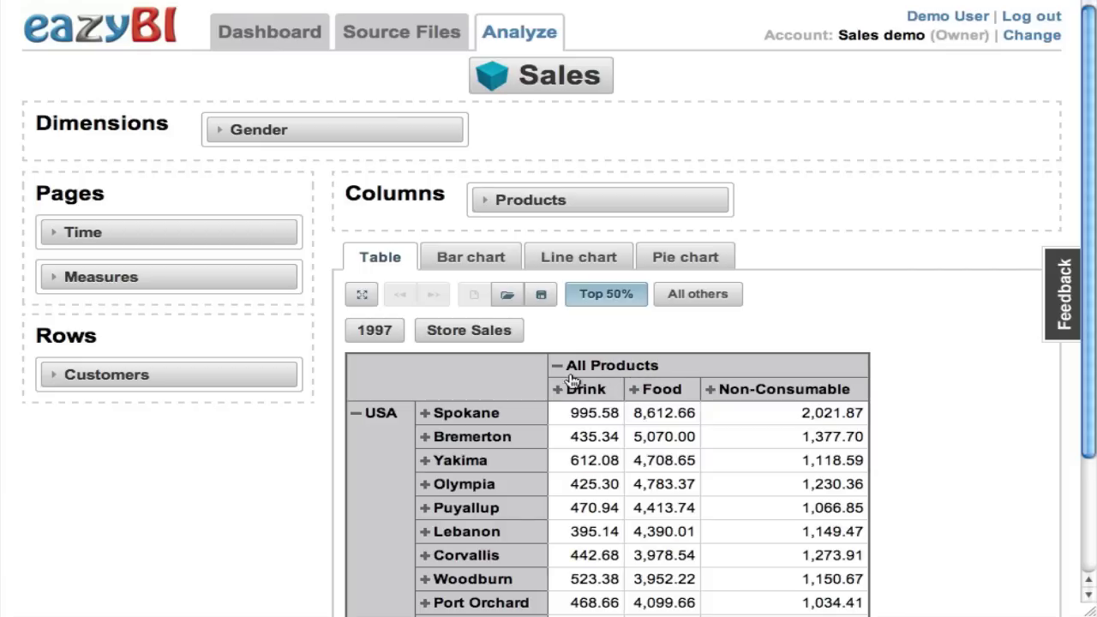
left_click(364, 296)
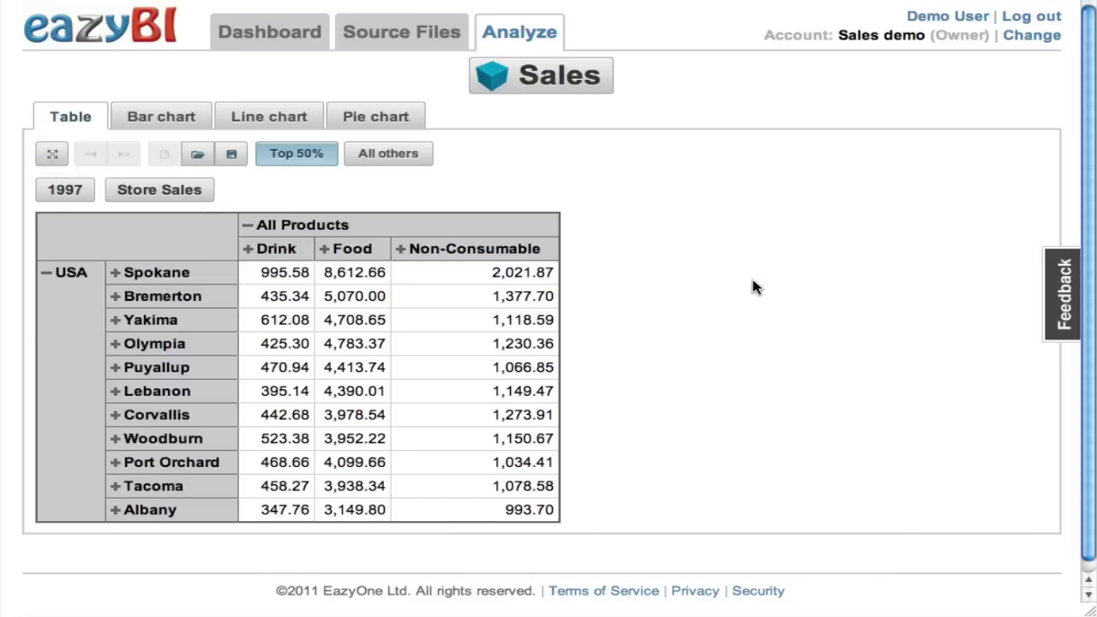
Show the data as a vertical stacked bar chart, trying Swap axes and then reverting it
left_click(154, 115)
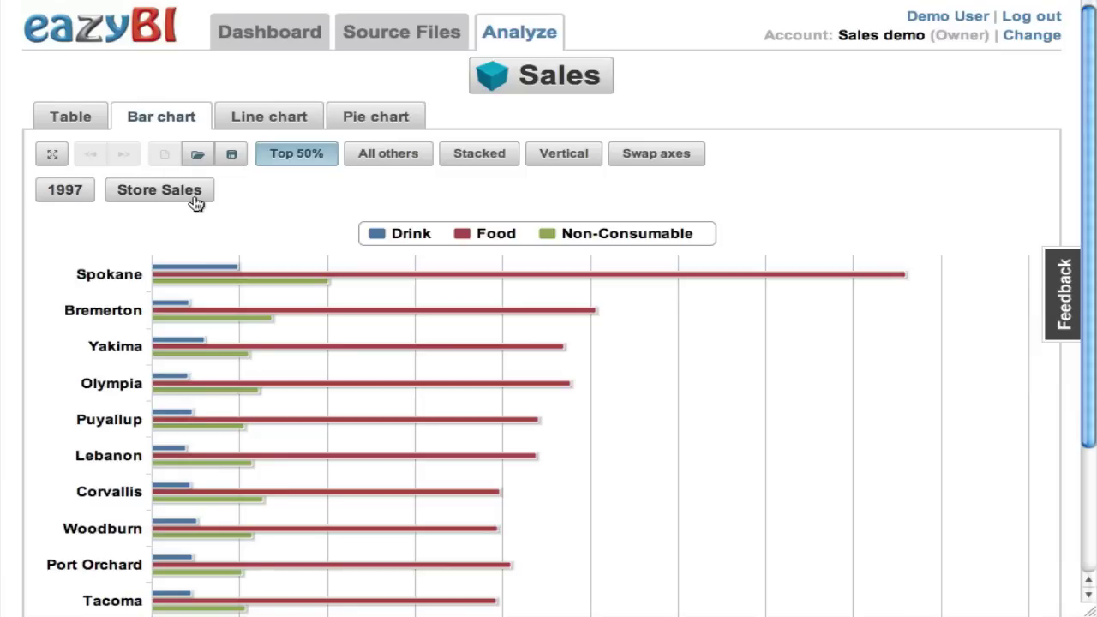
left_click(480, 153)
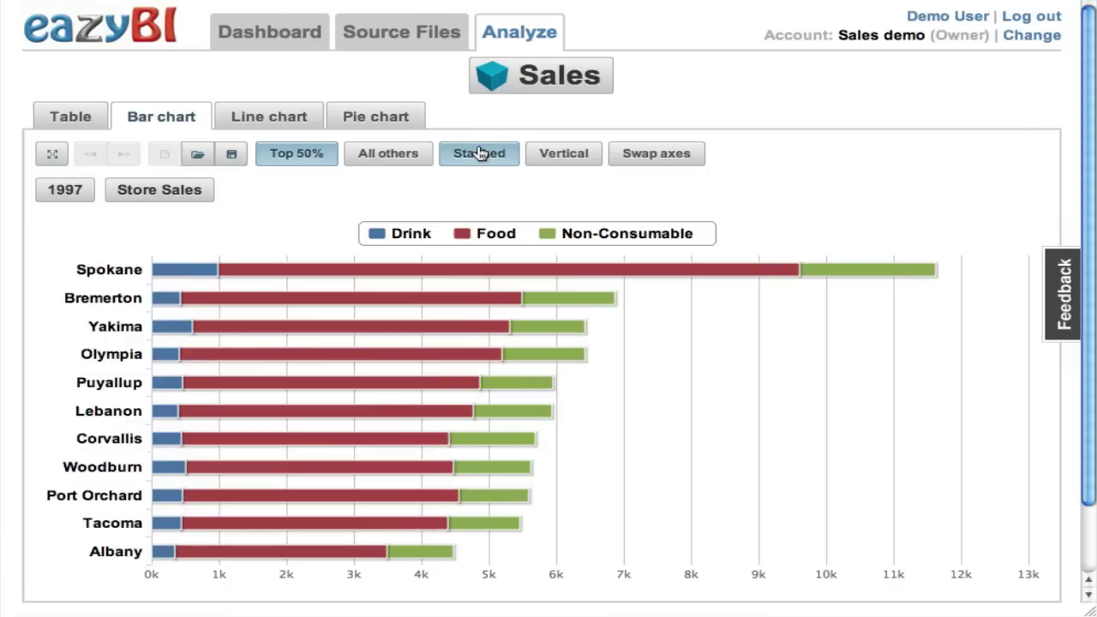
left_click(564, 156)
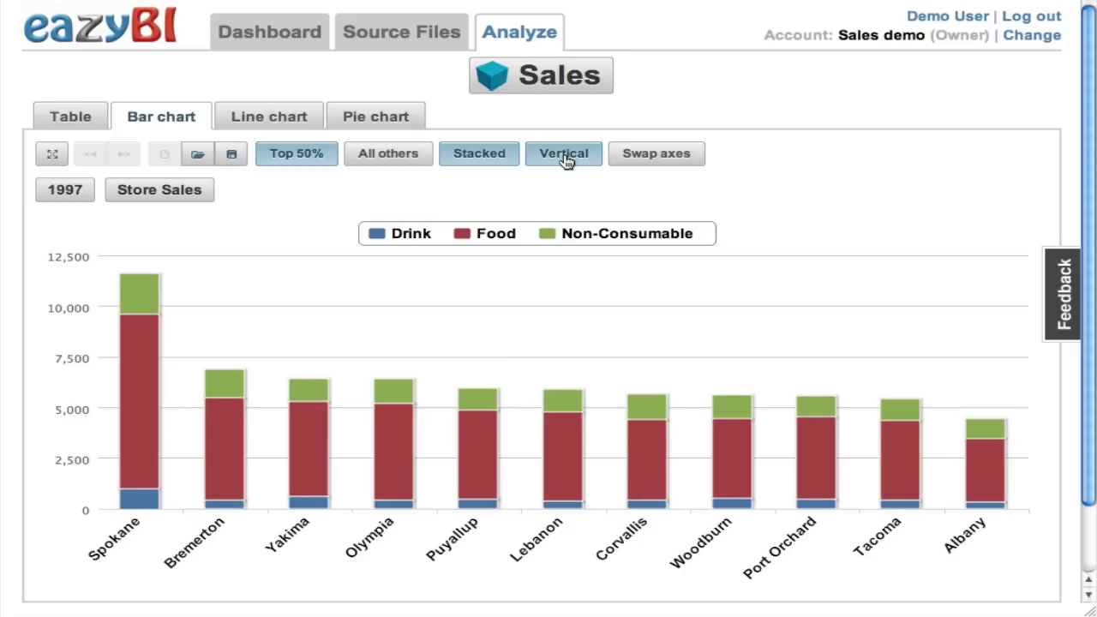
left_click(657, 163)
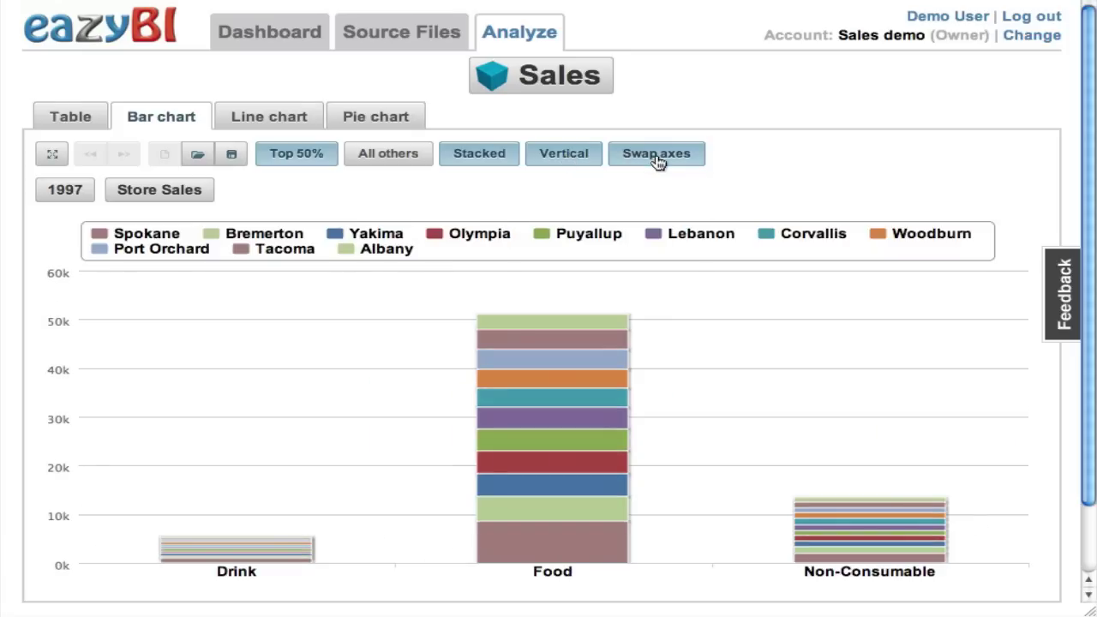
left_click(657, 163)
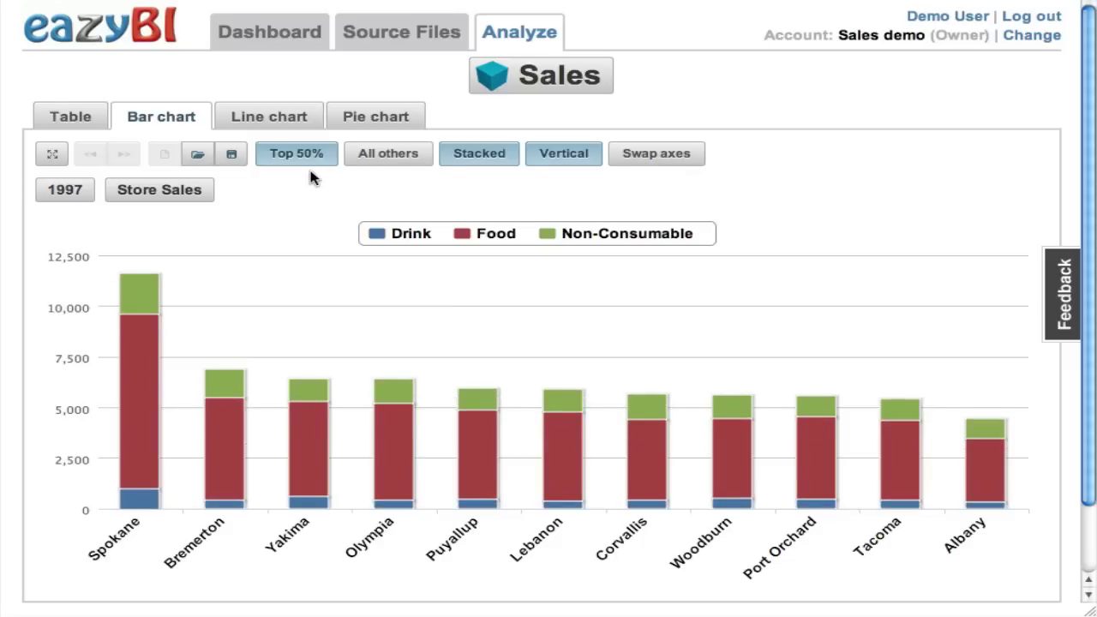
Save the report under the name 'Sales in top cities by product families'
left_click(231, 155)
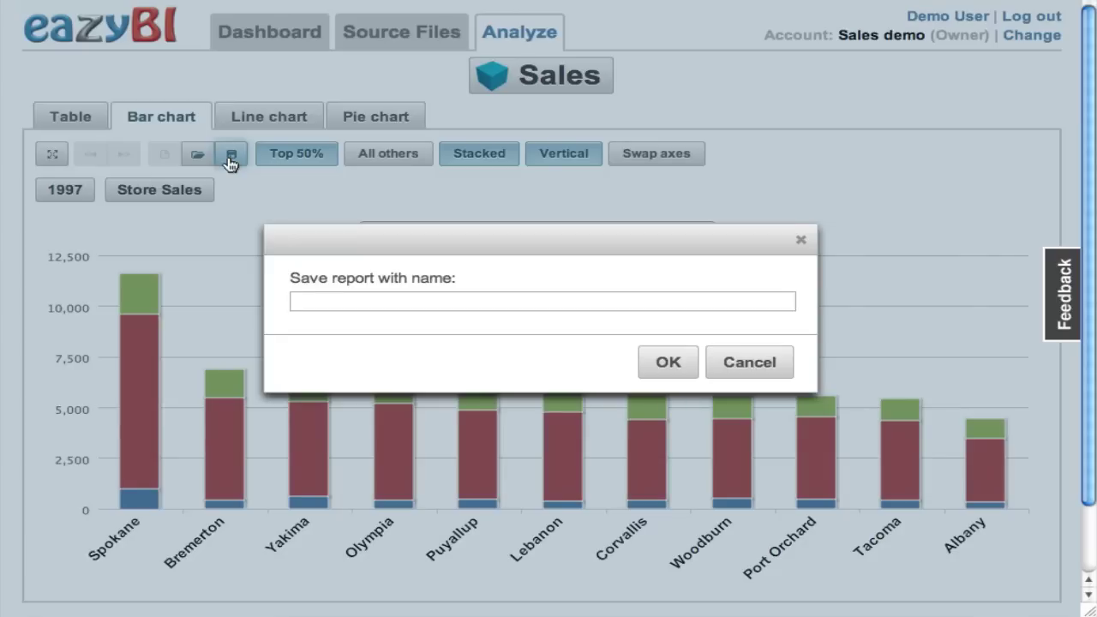
type("Sales in top citi")
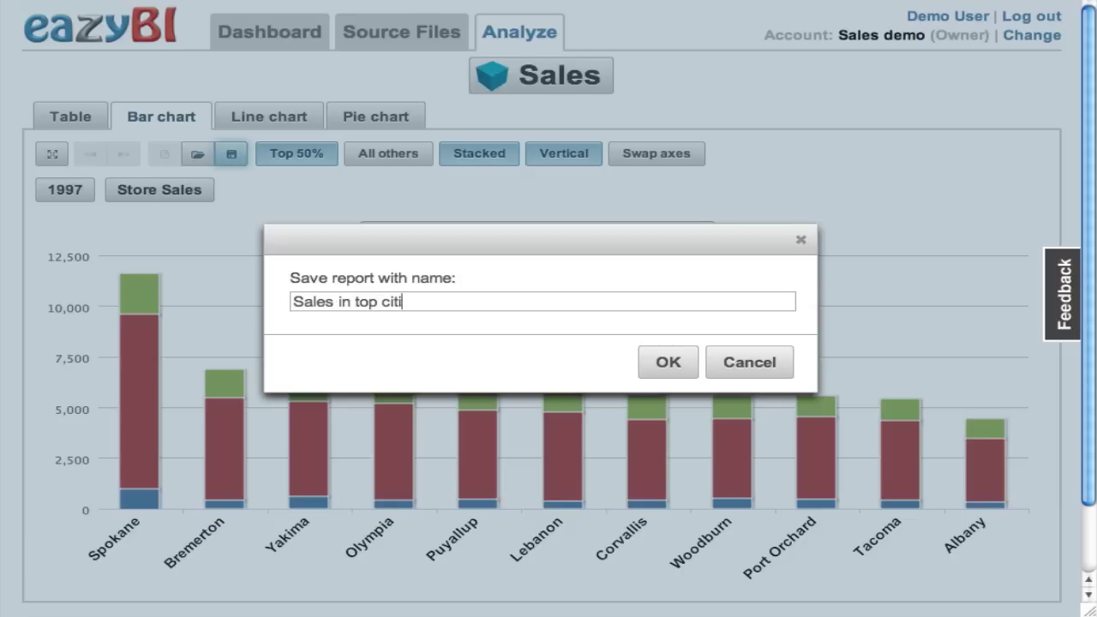
type("es by product f")
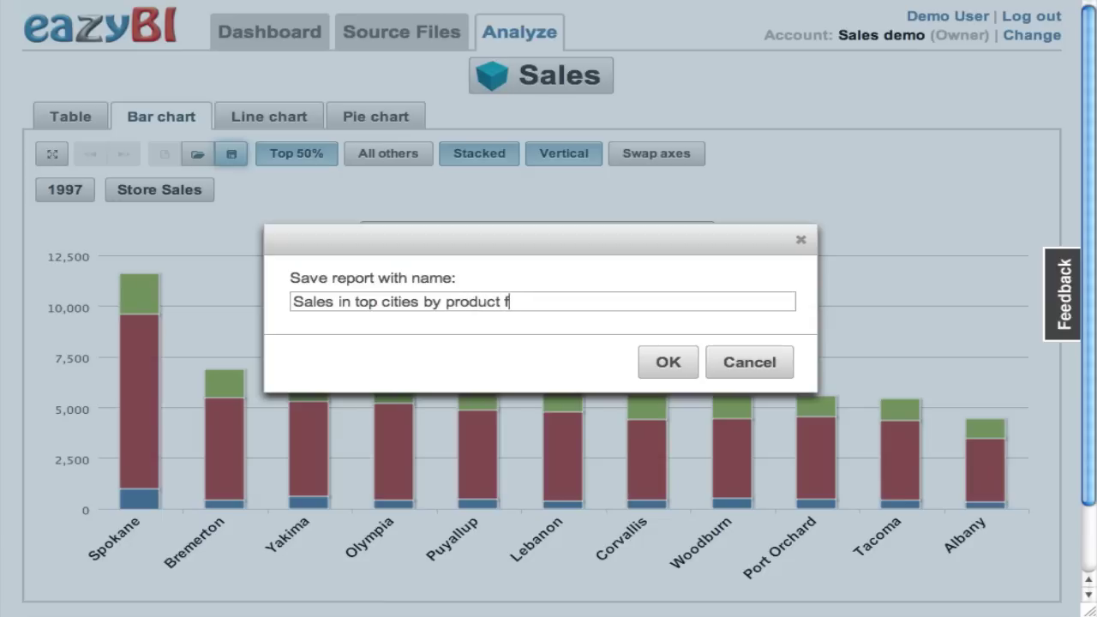
type("amilies")
left_click(666, 363)
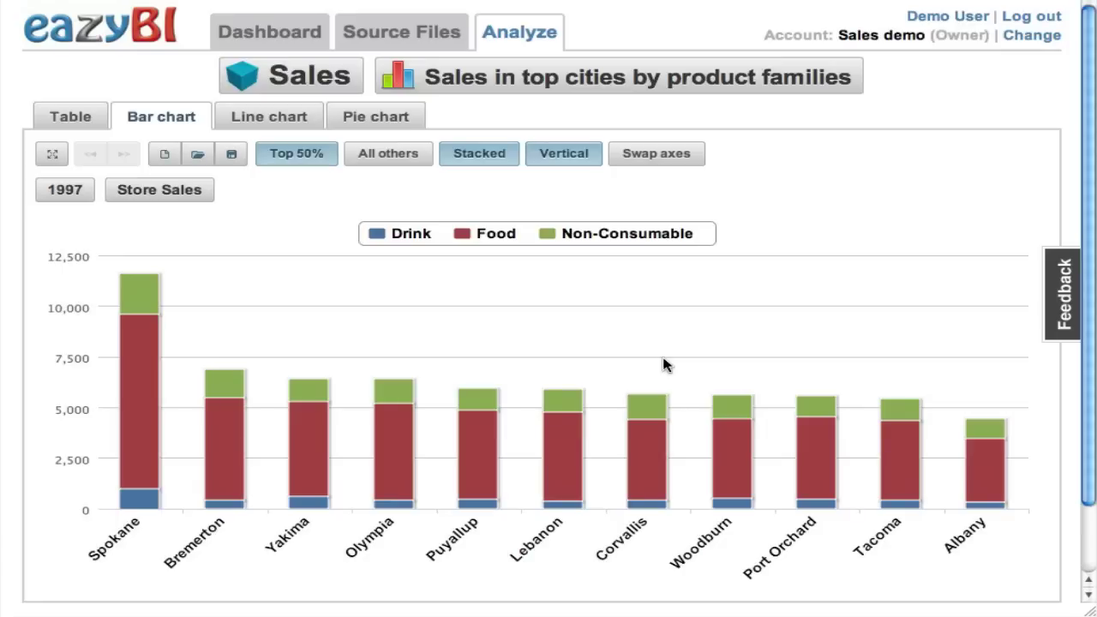
Preview the data as a stacked area chart
left_click(289, 125)
left_click(487, 154)
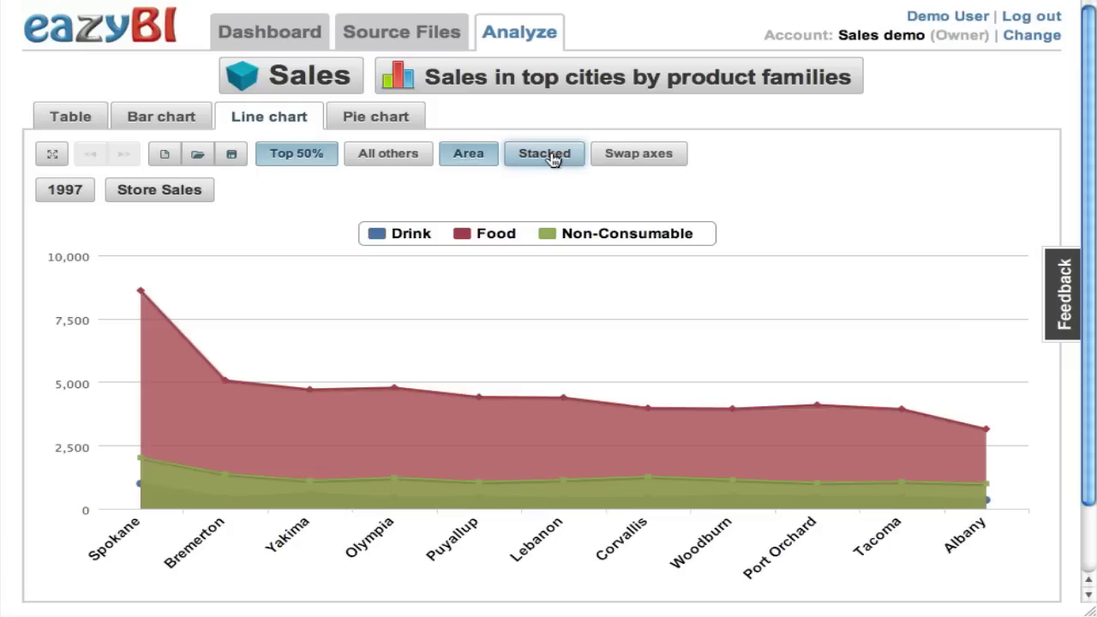
left_click(552, 159)
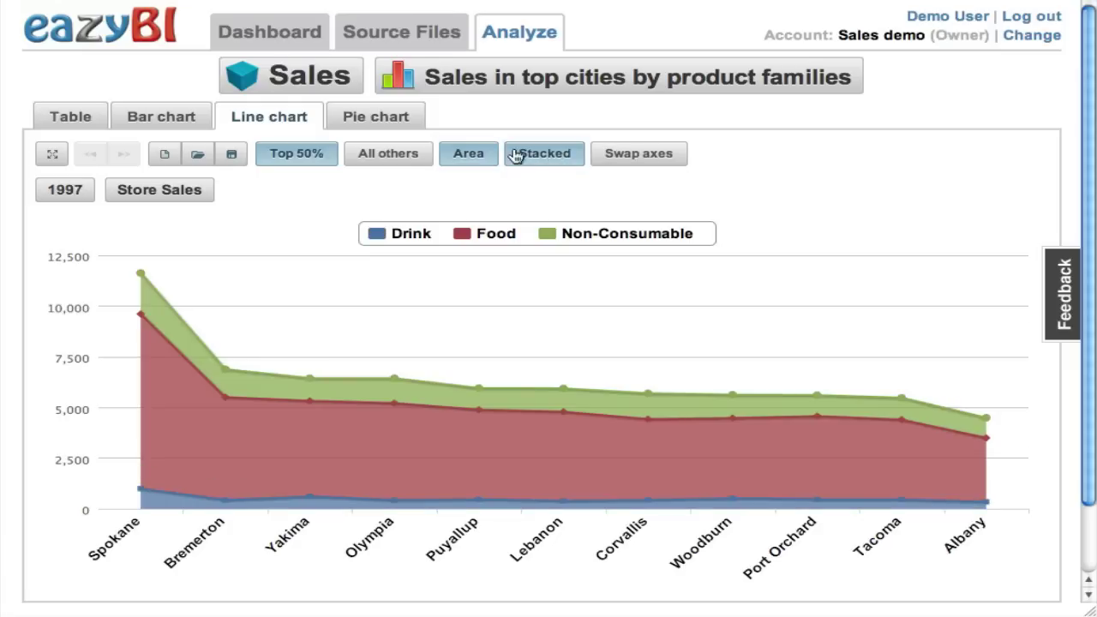
Show pie charts with legends, no city labels, relative sizes and an All others slice
left_click(388, 125)
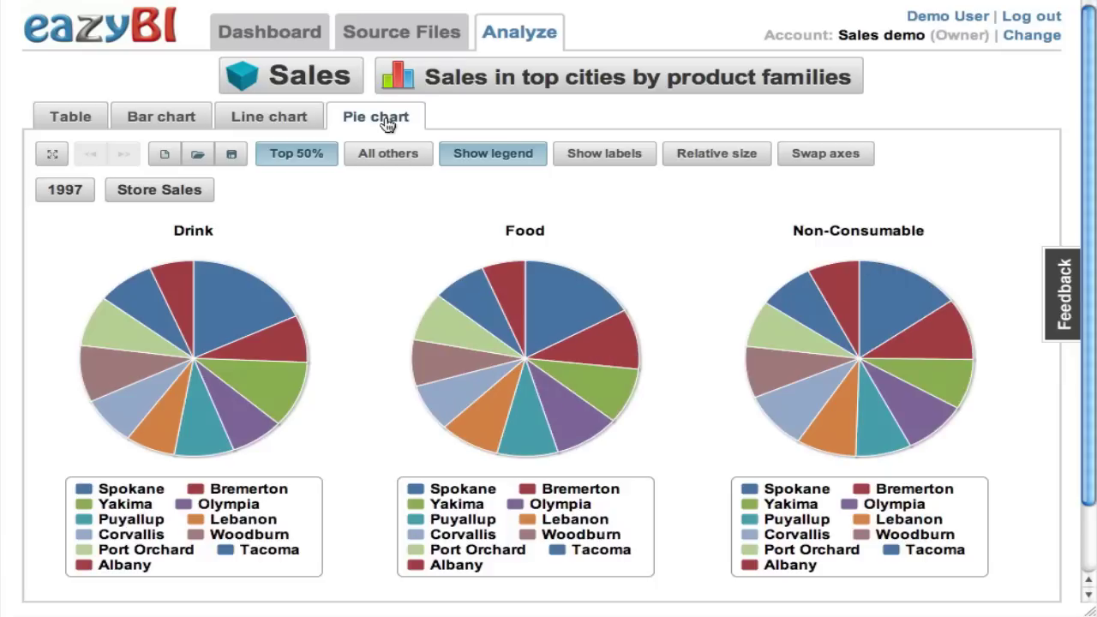
left_click(495, 156)
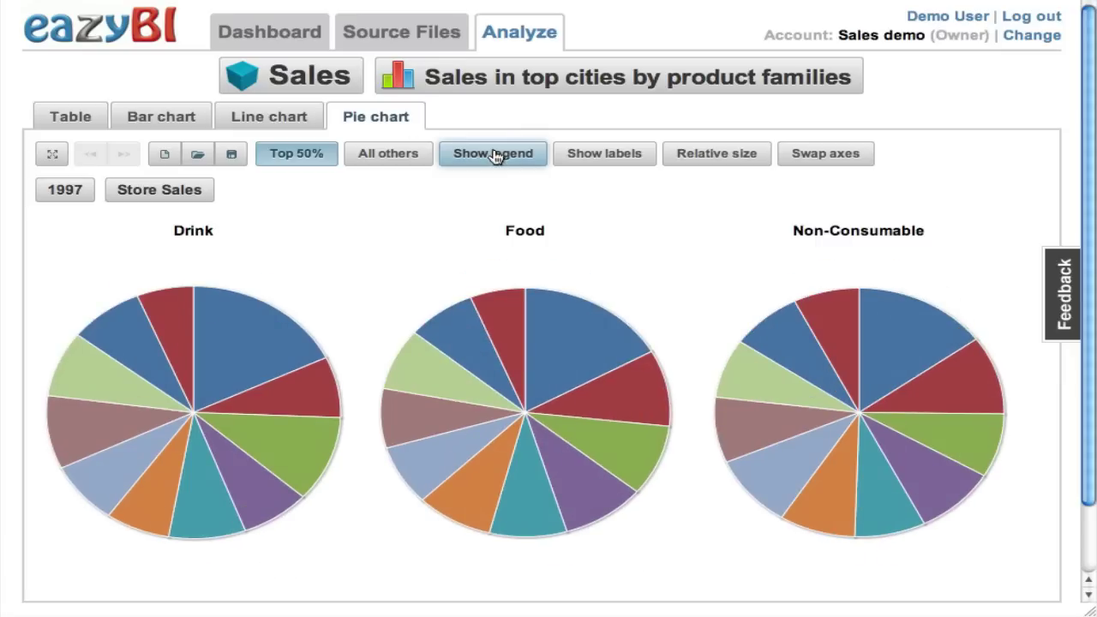
mouse_move(646, 390)
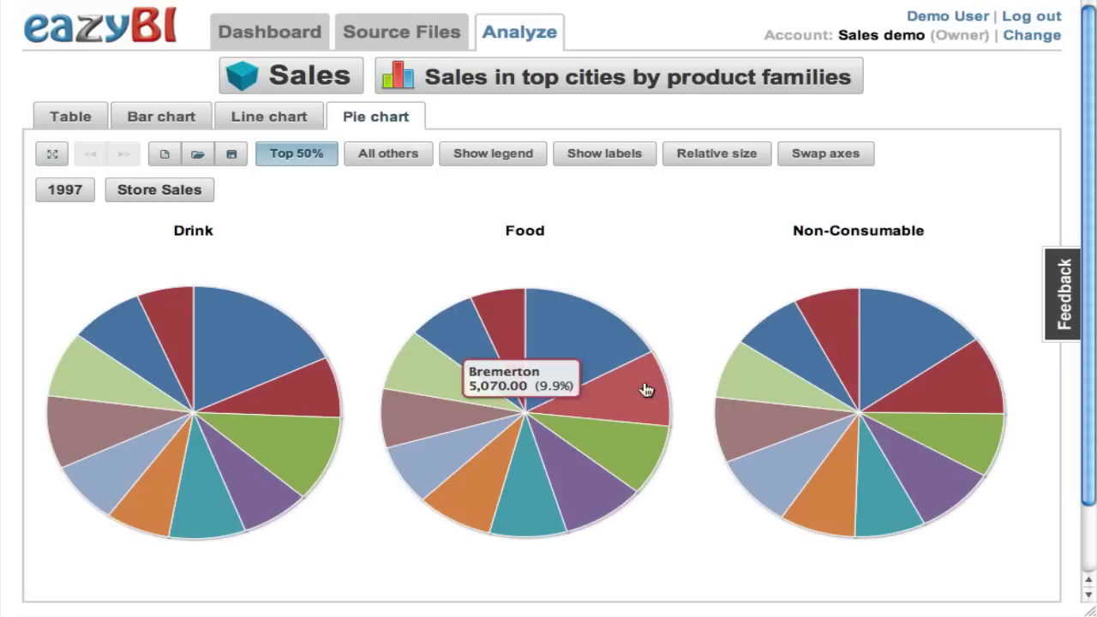
mouse_move(646, 447)
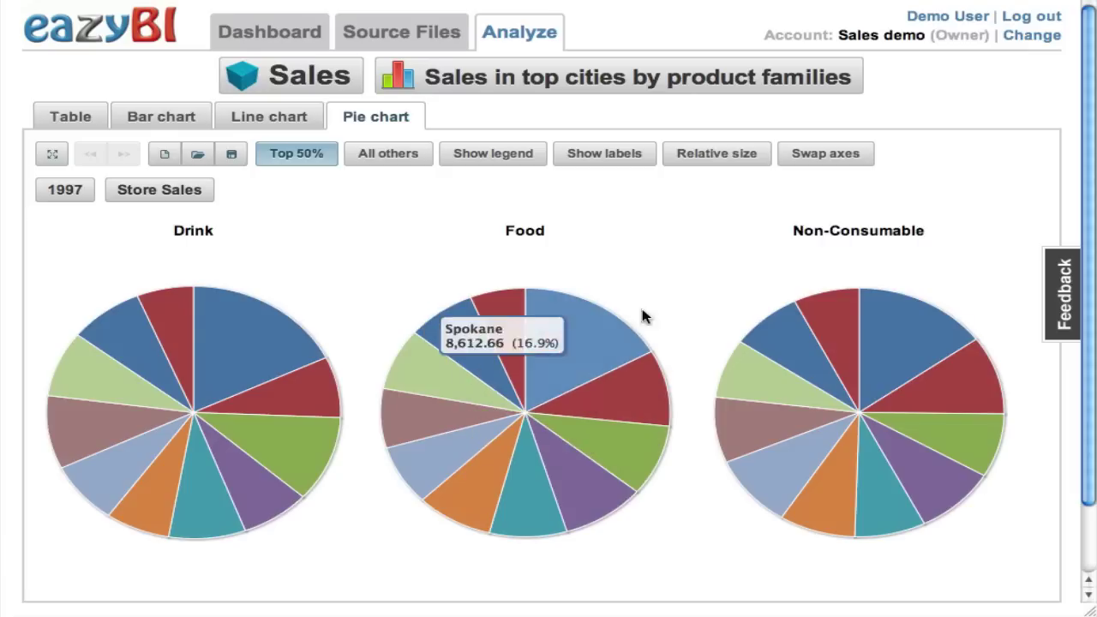
left_click(622, 161)
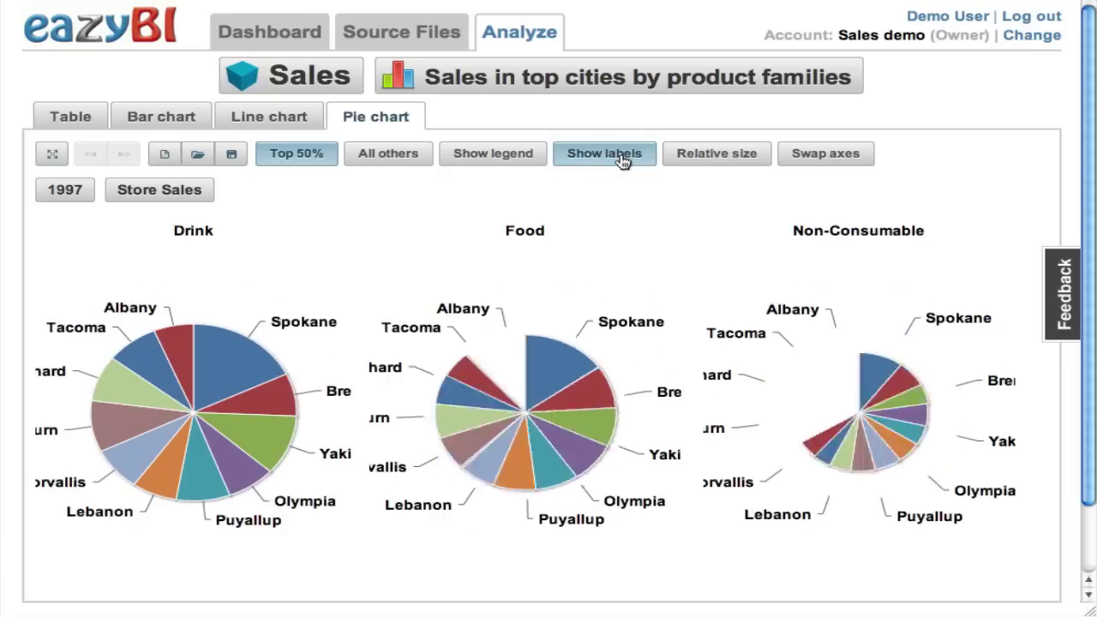
left_click(623, 160)
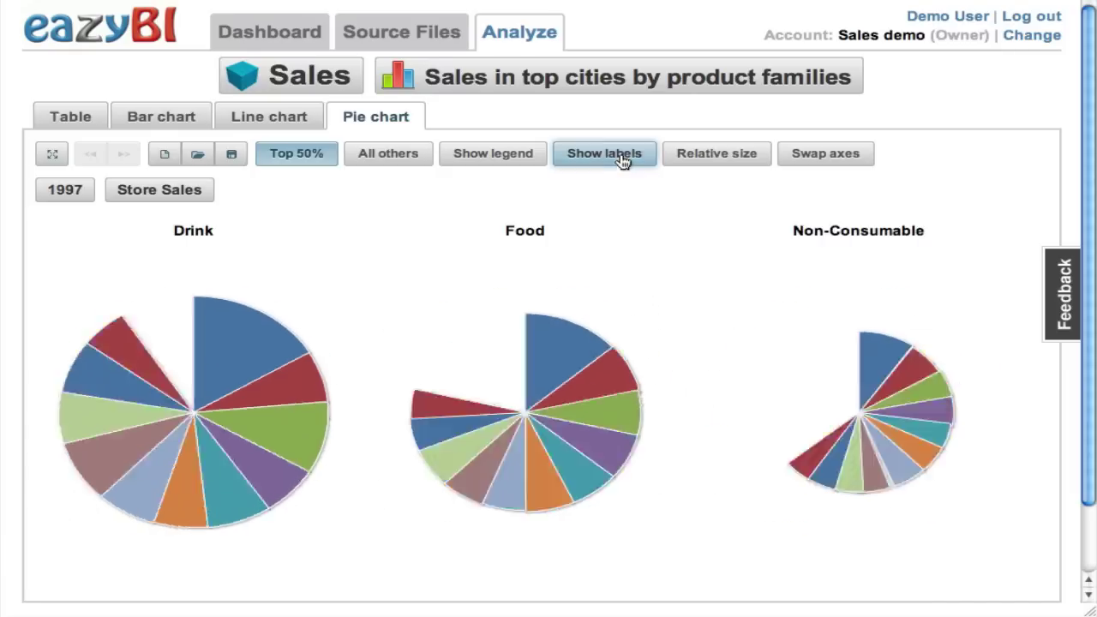
left_click(507, 154)
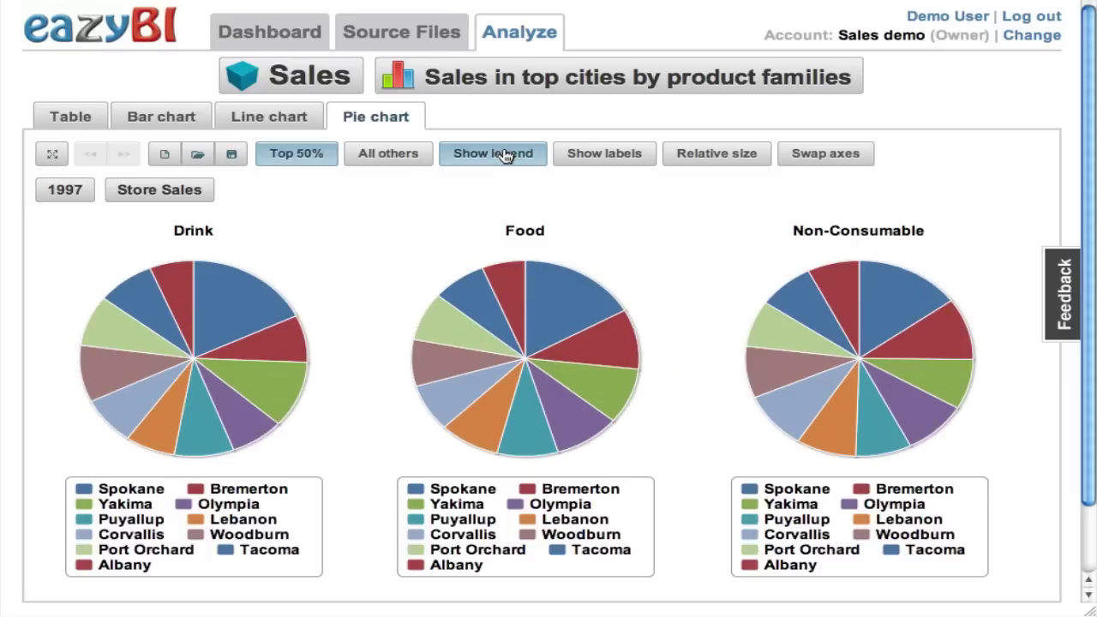
left_click(711, 160)
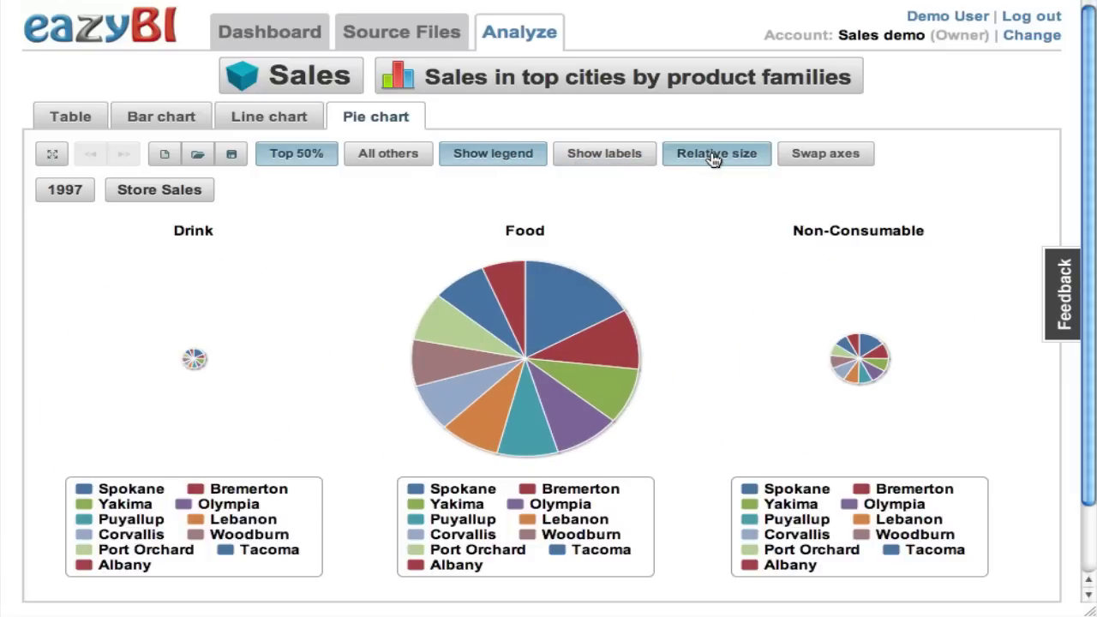
left_click(394, 160)
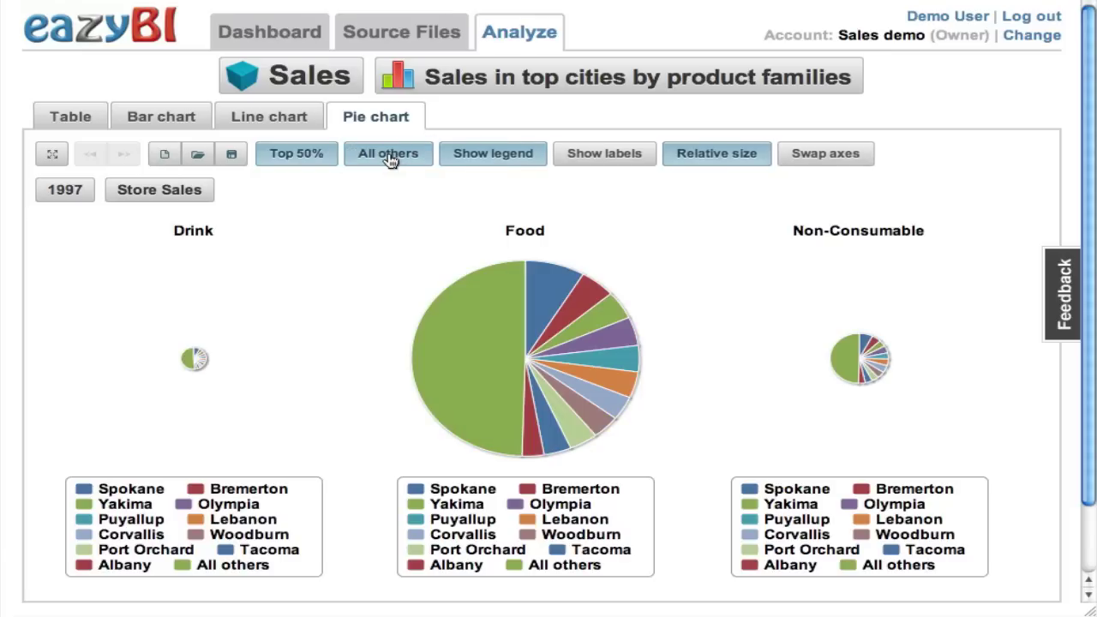
Switch back to the stacked bar chart and remove the All others bar
left_click(162, 118)
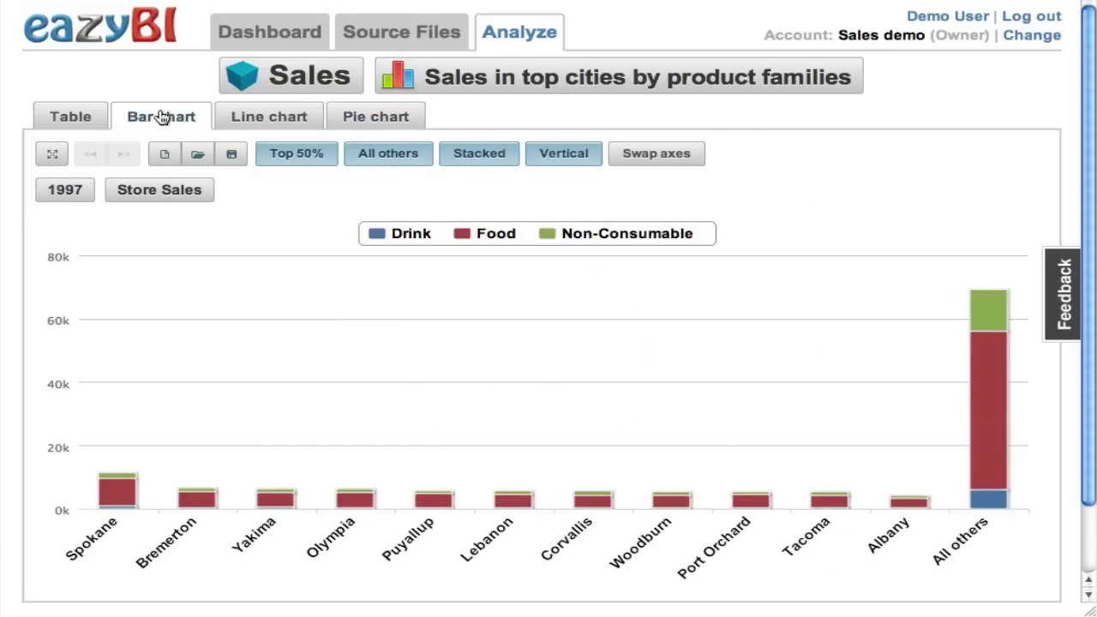
left_click(416, 157)
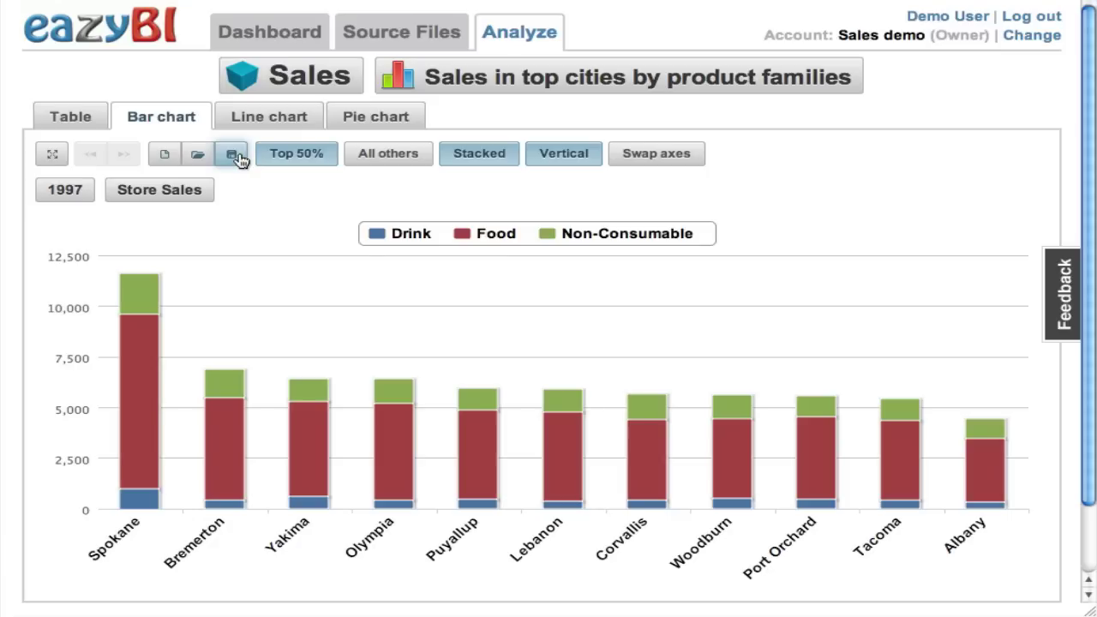
Go to the Dashboard to see the saved report 'Sales in top cities by product families' listed
left_click(277, 43)
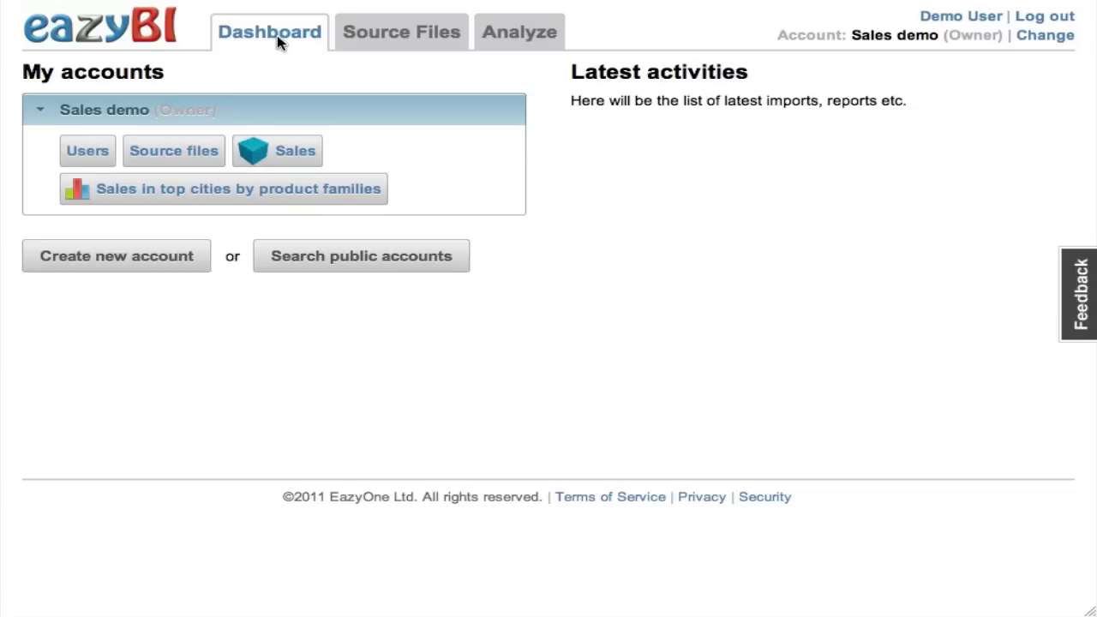